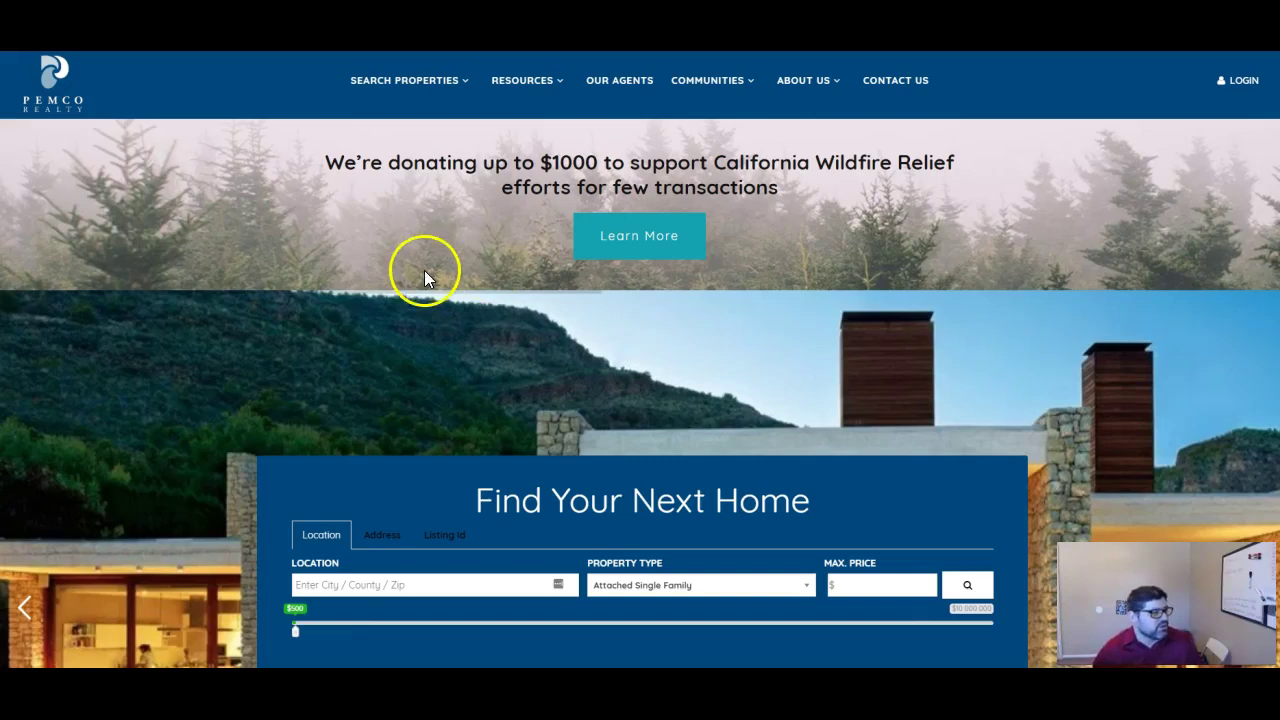
scroll(201, 280, down, 2)
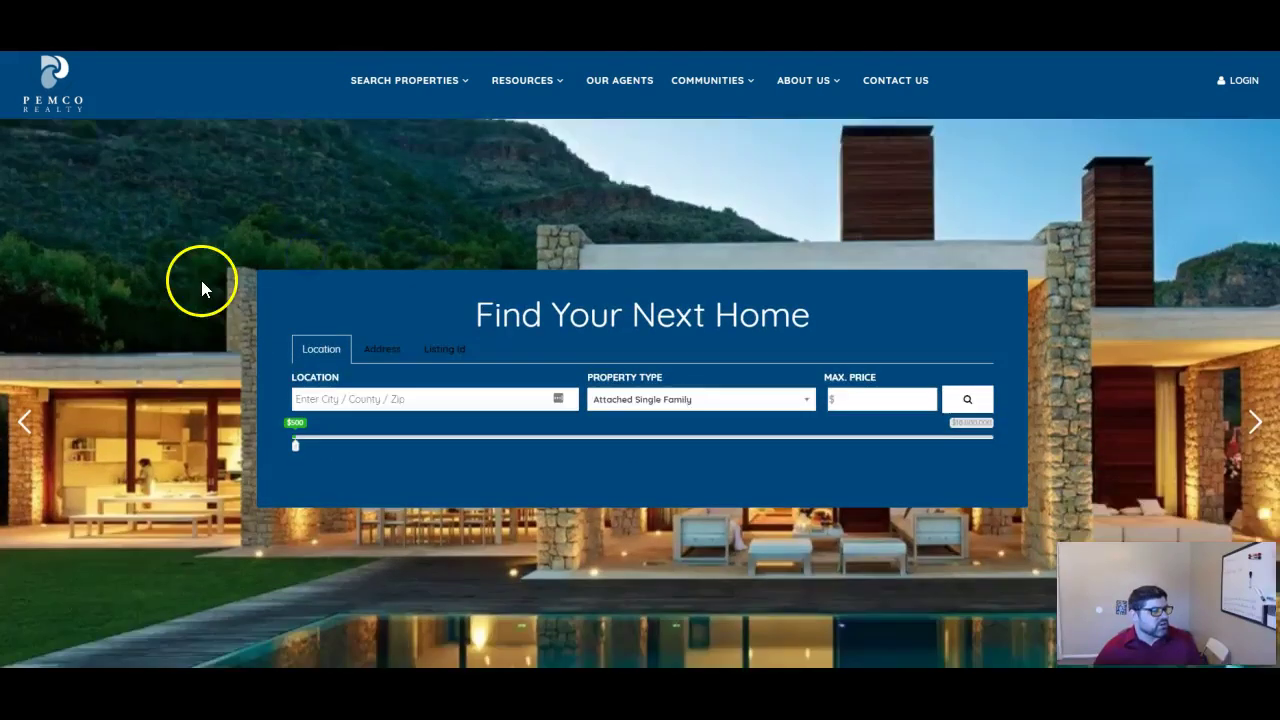
scroll(201, 280, up, 2)
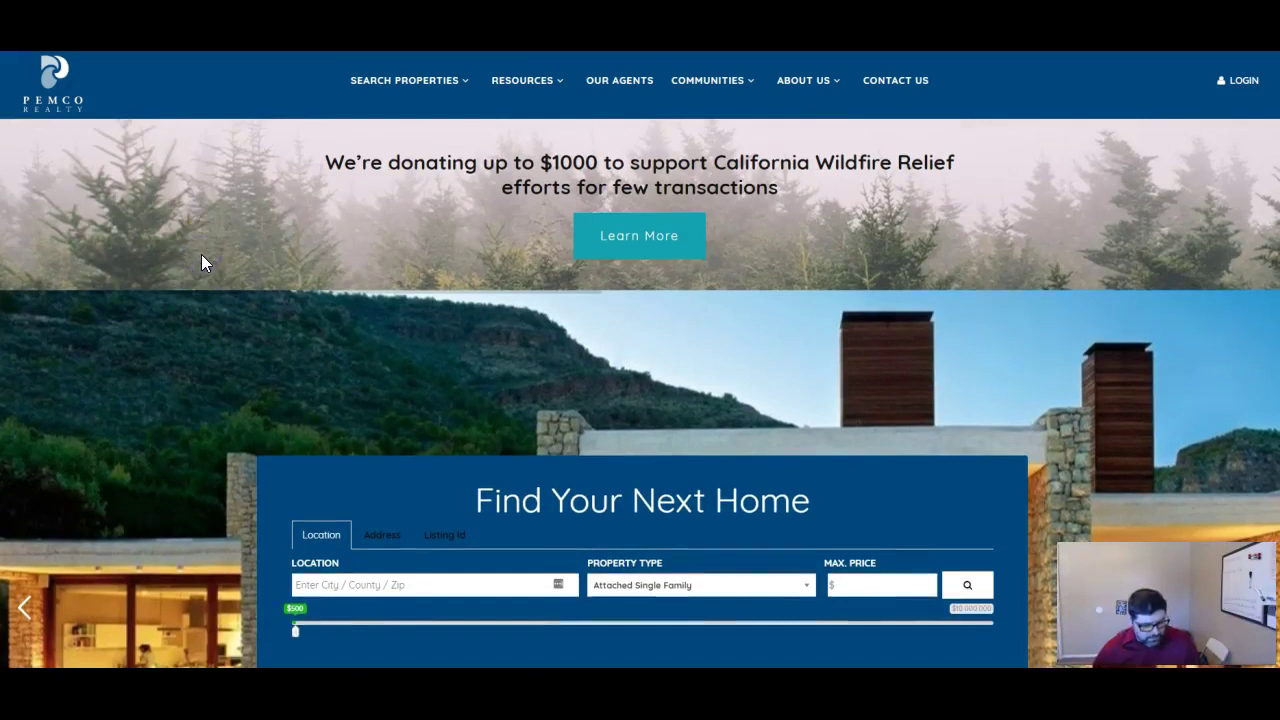
key(ctrl+a)
scroll(433, 368, down, 2)
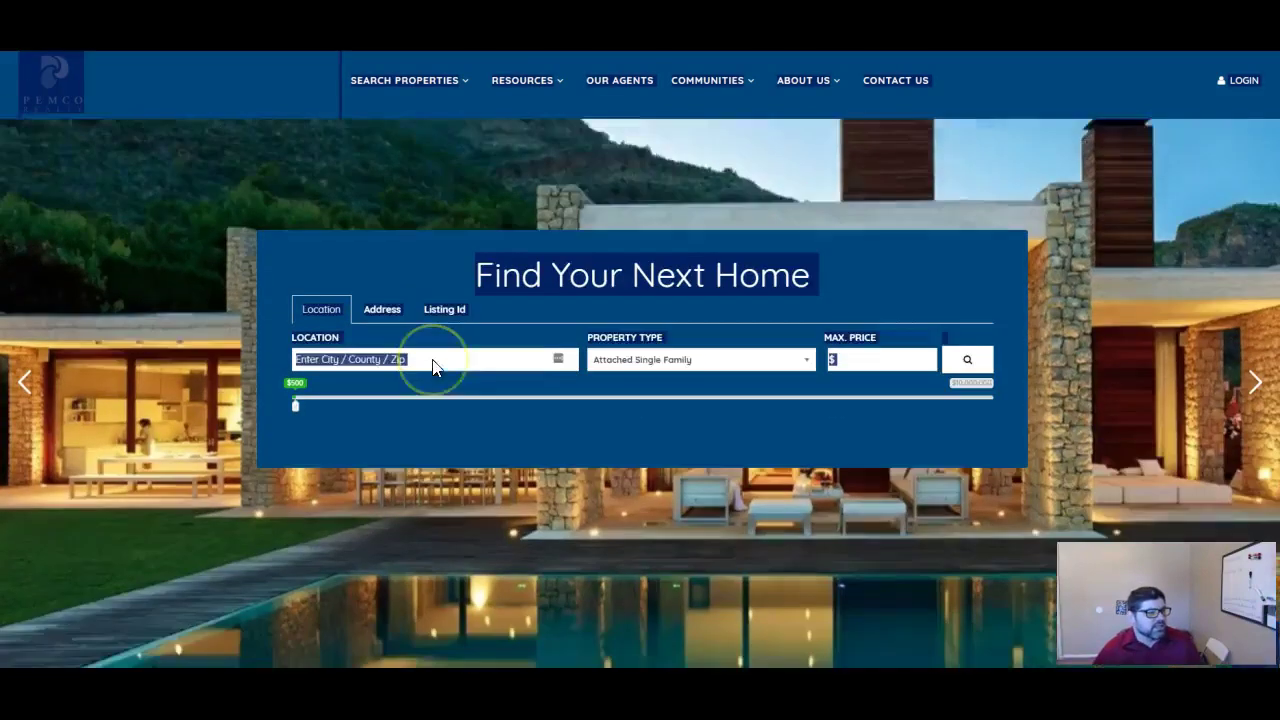
scroll(433, 368, down, 1)
scroll(433, 368, down, 3)
scroll(433, 368, down, 3)
scroll(433, 368, down, 3)
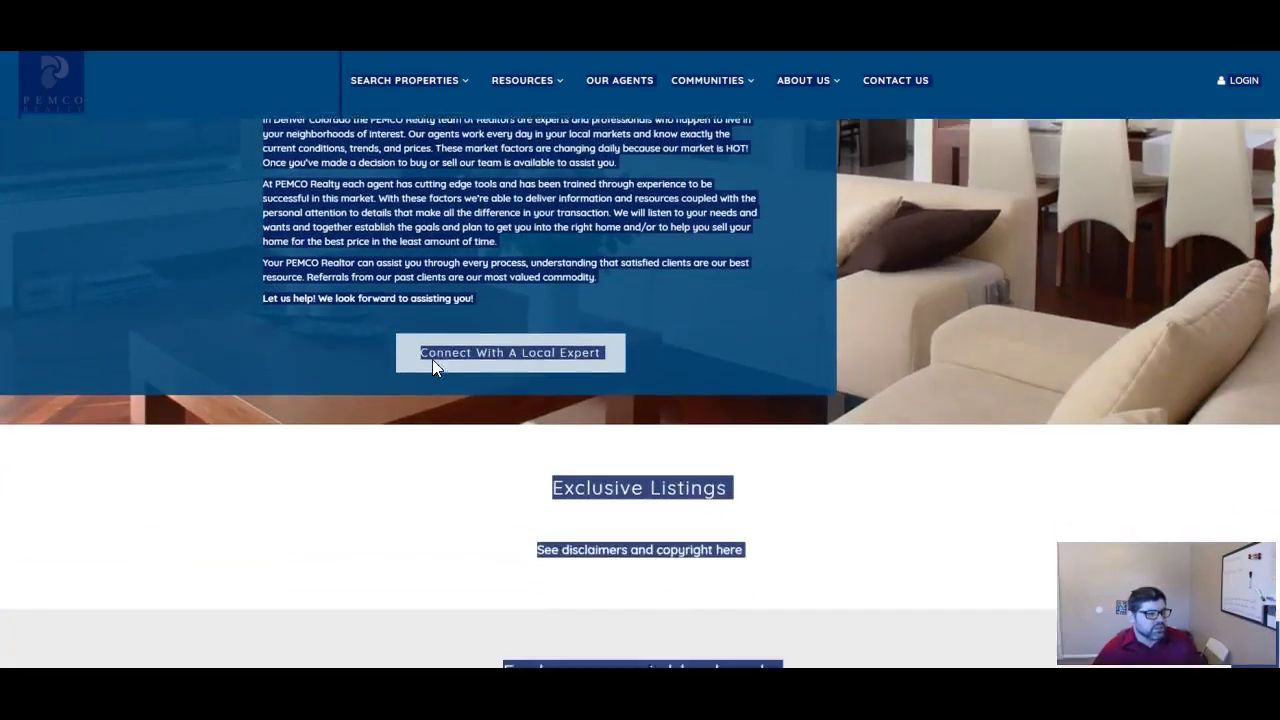
scroll(433, 368, down, 2)
scroll(433, 368, down, 2)
scroll(433, 368, down, 3)
scroll(433, 368, down, 1)
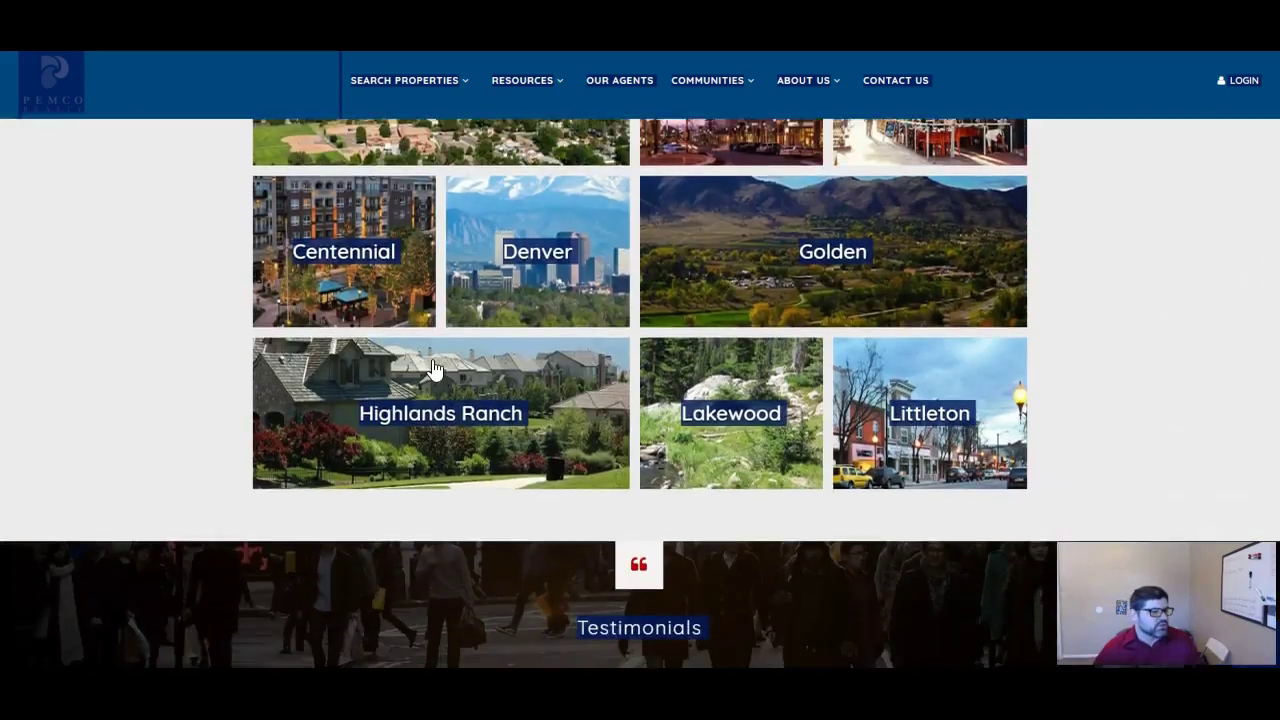
scroll(433, 368, down, 2)
scroll(433, 368, down, 3)
scroll(435, 370, down, 3)
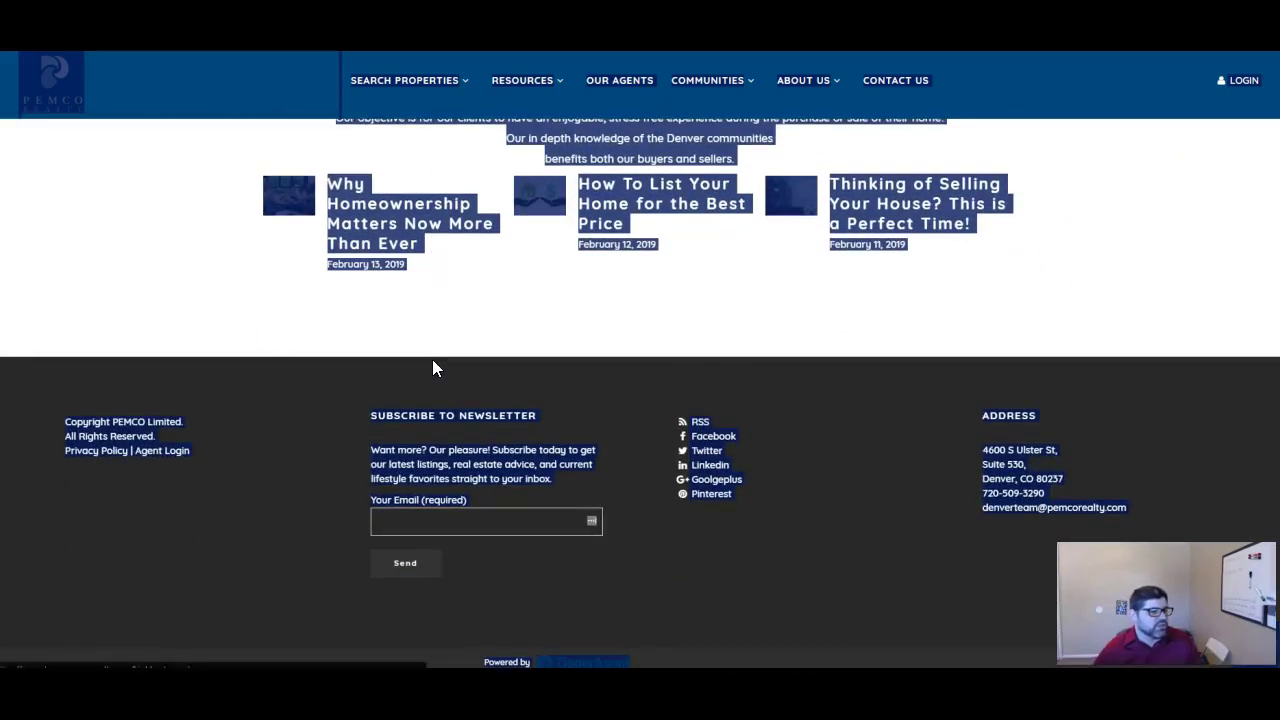
scroll(434, 367, up, 3)
scroll(434, 367, up, 4)
scroll(432, 368, up, 5)
scroll(432, 359, up, 4)
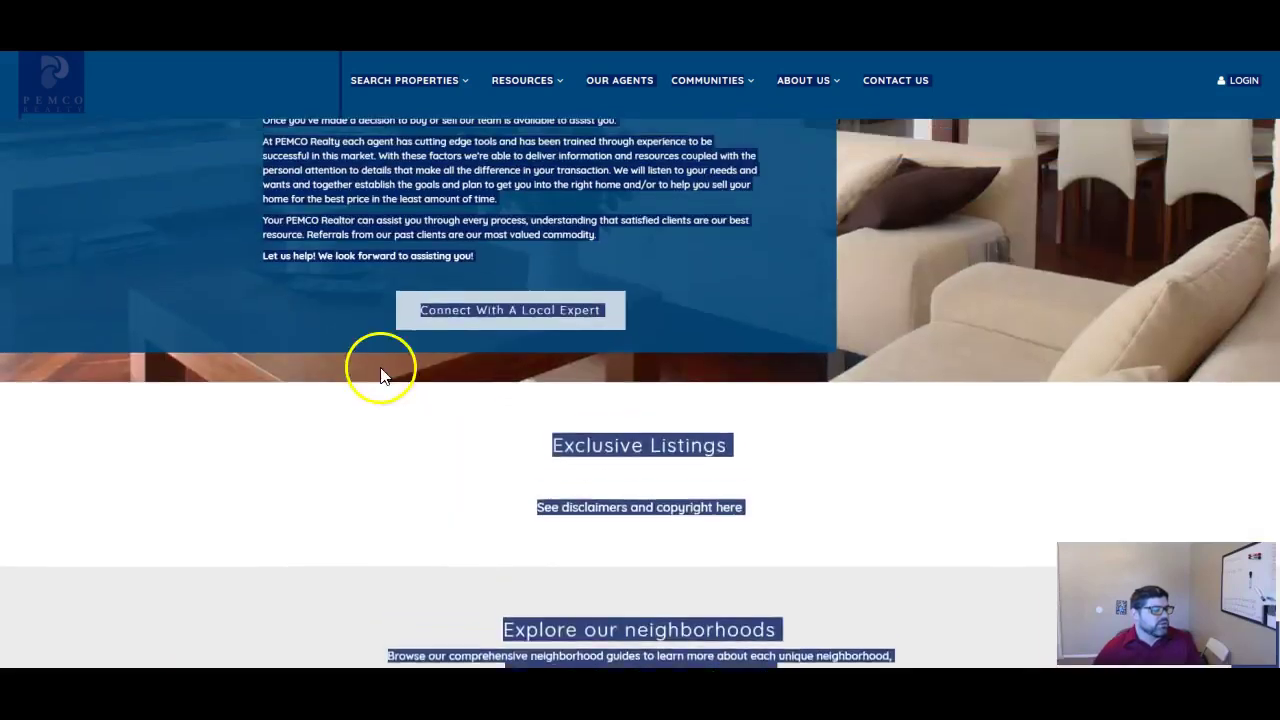
scroll(380, 366, up, 1)
scroll(309, 428, up, 5)
scroll(362, 422, up, 4)
scroll(362, 422, up, 4)
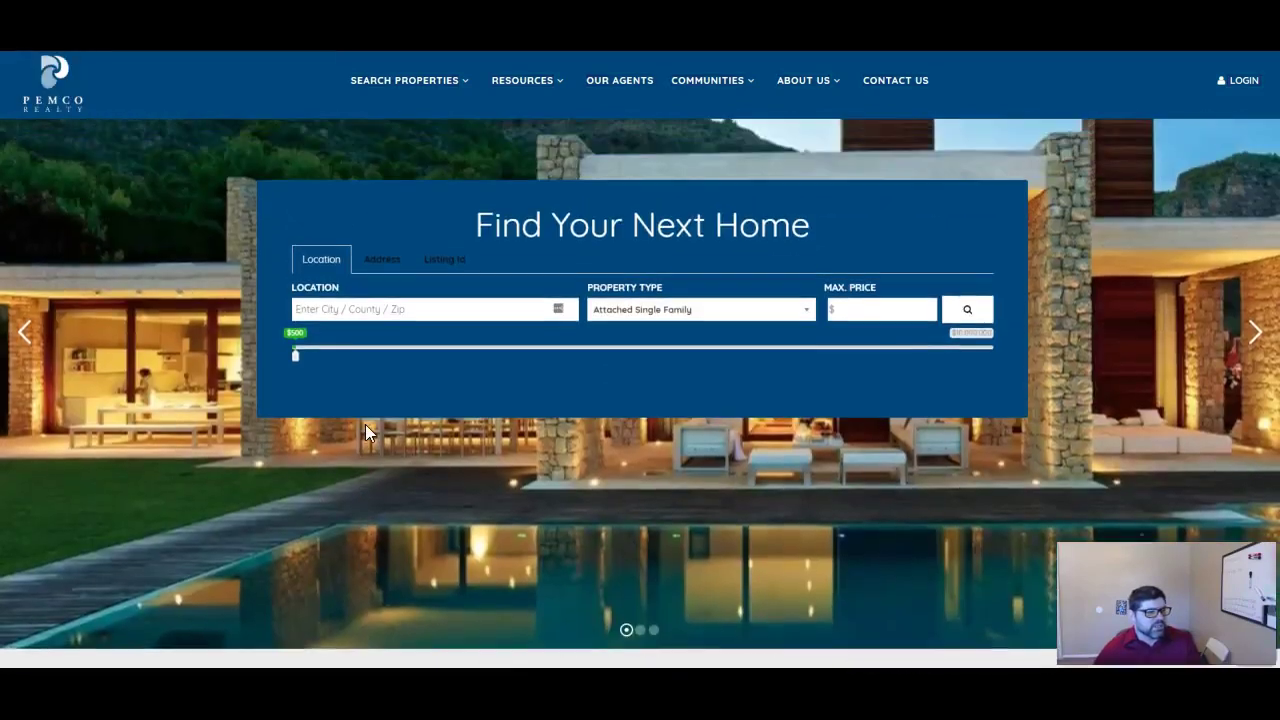
scroll(365, 424, up, 2)
scroll(365, 424, up, 1)
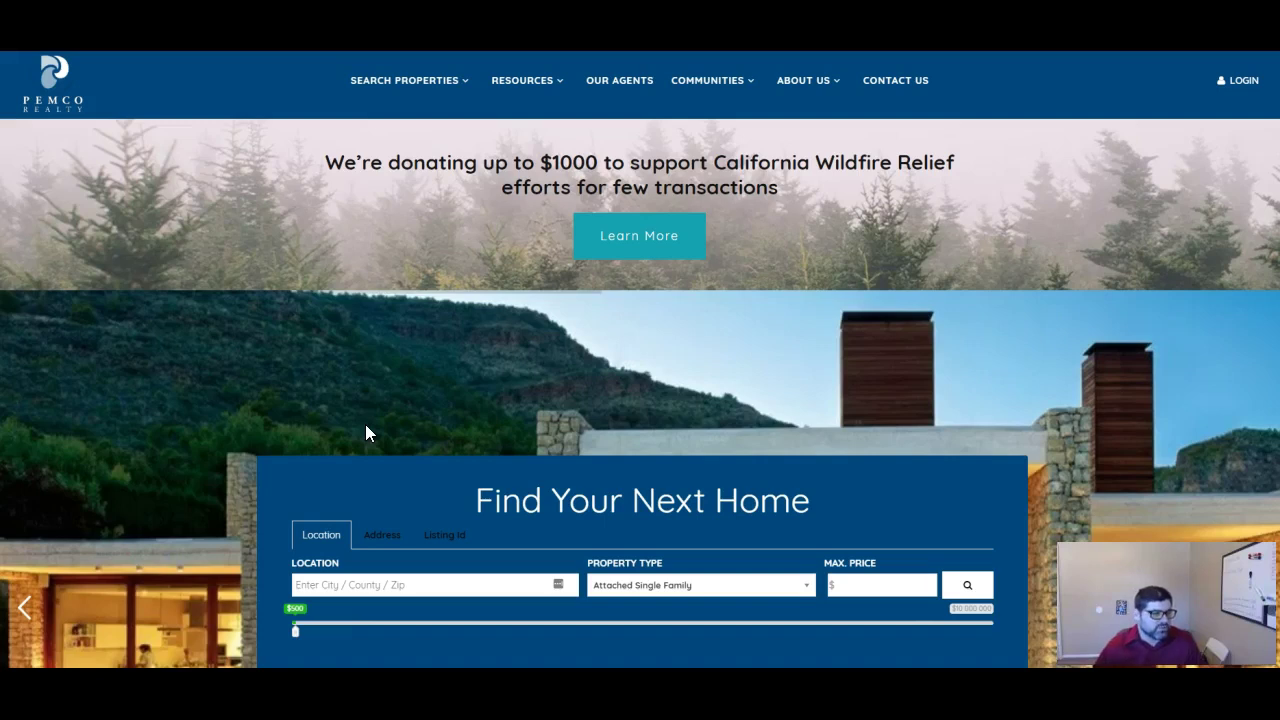
click(371, 438)
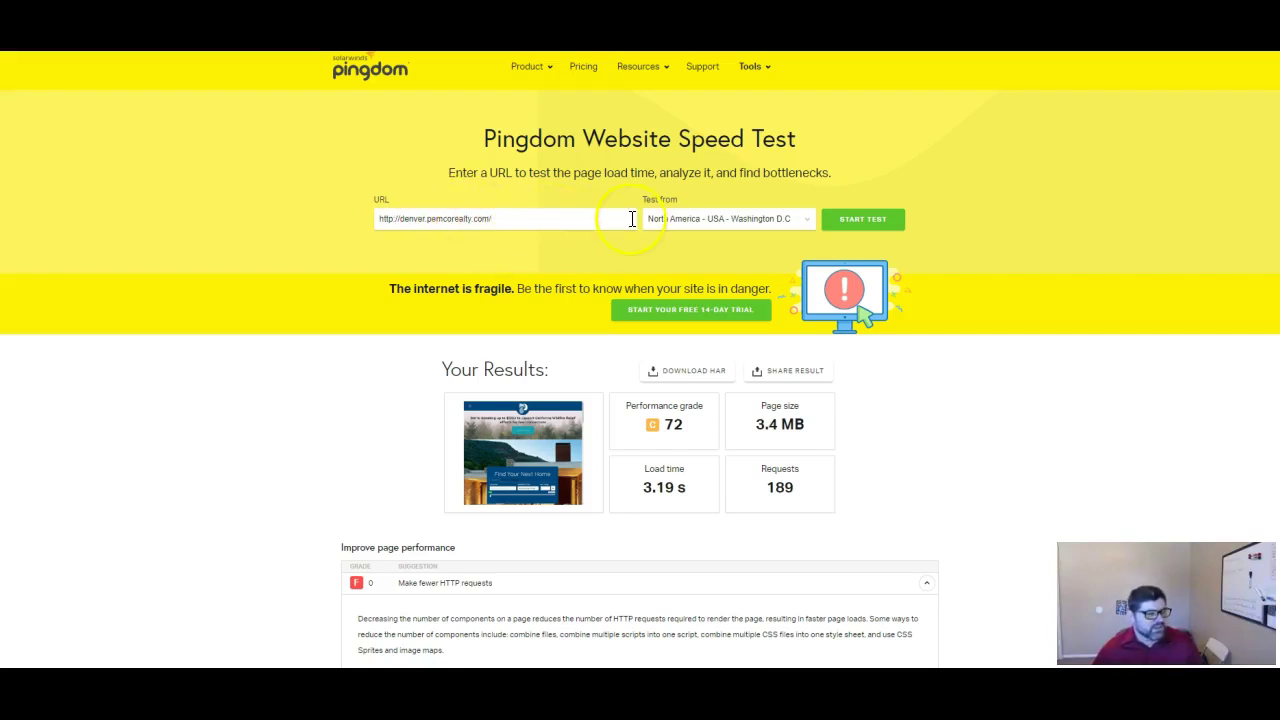
- Expand the Avoid URL redirects recommendation in Pingdom's Improve page performance list to read its explanation
scroll(643, 357, down, 2)
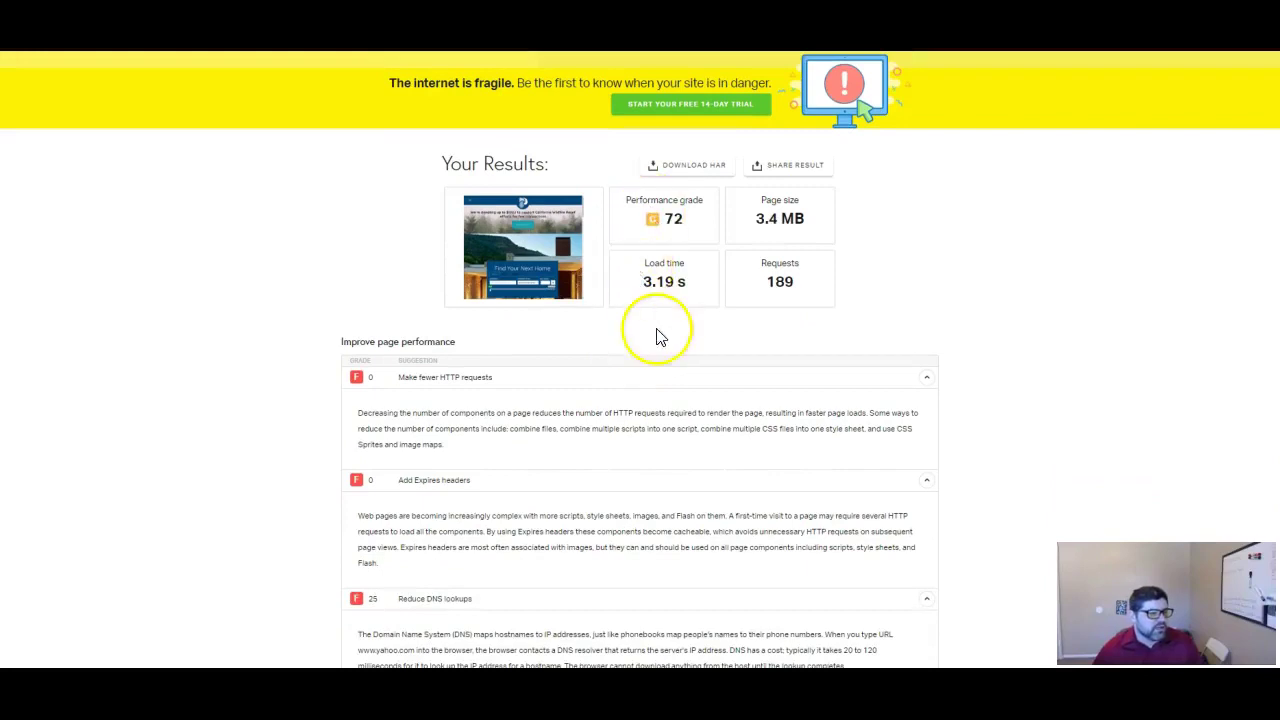
scroll(657, 337, down, 1)
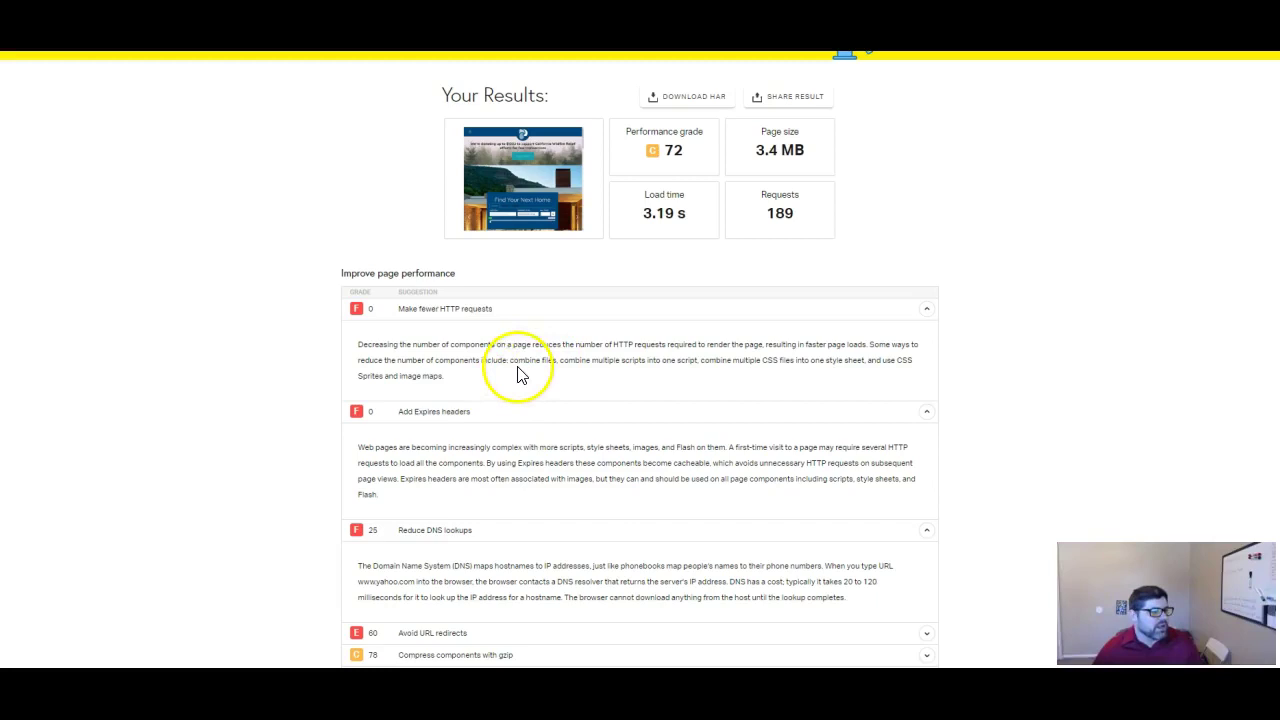
scroll(474, 372, down, 1)
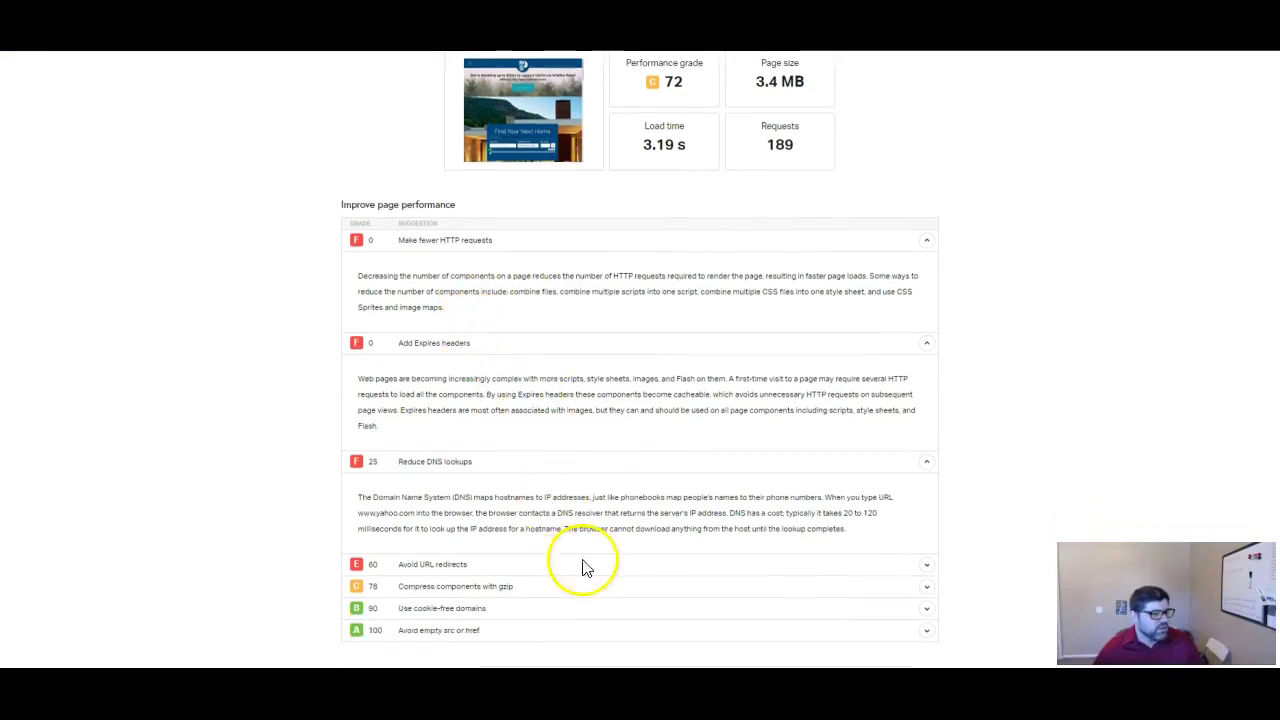
click(926, 566)
scroll(926, 560, down, 2)
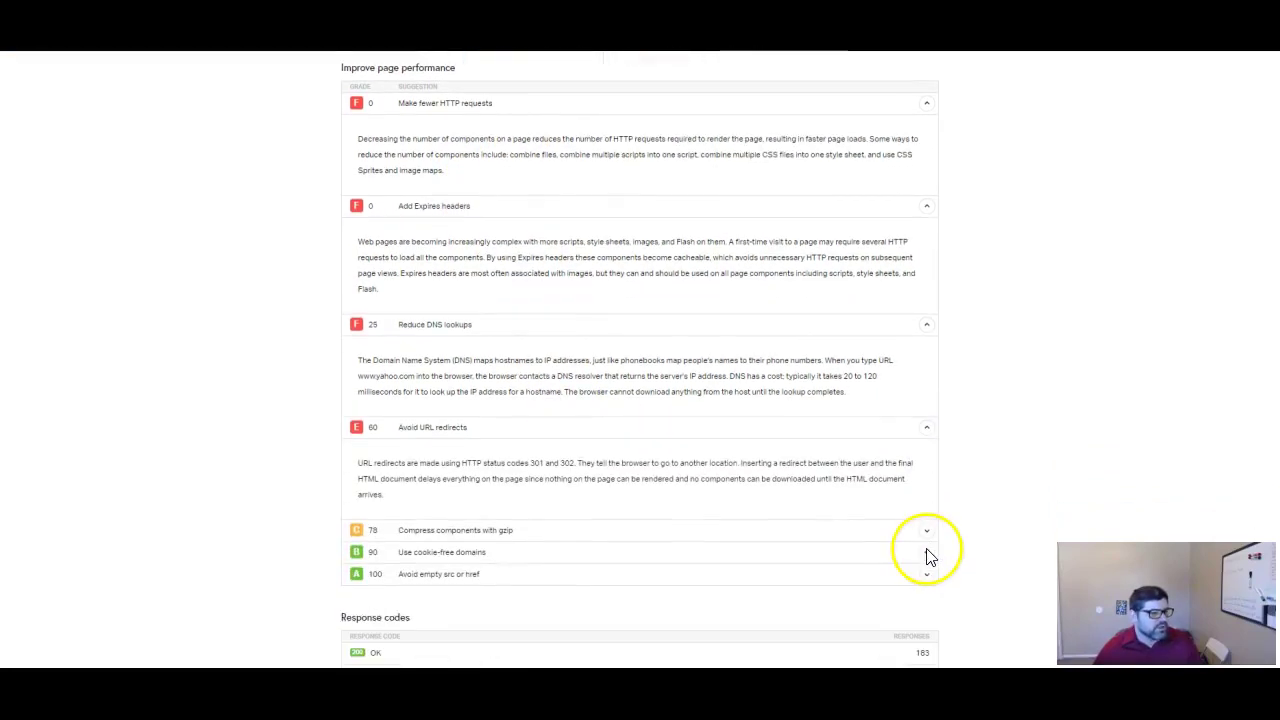
scroll(926, 555, up, 1)
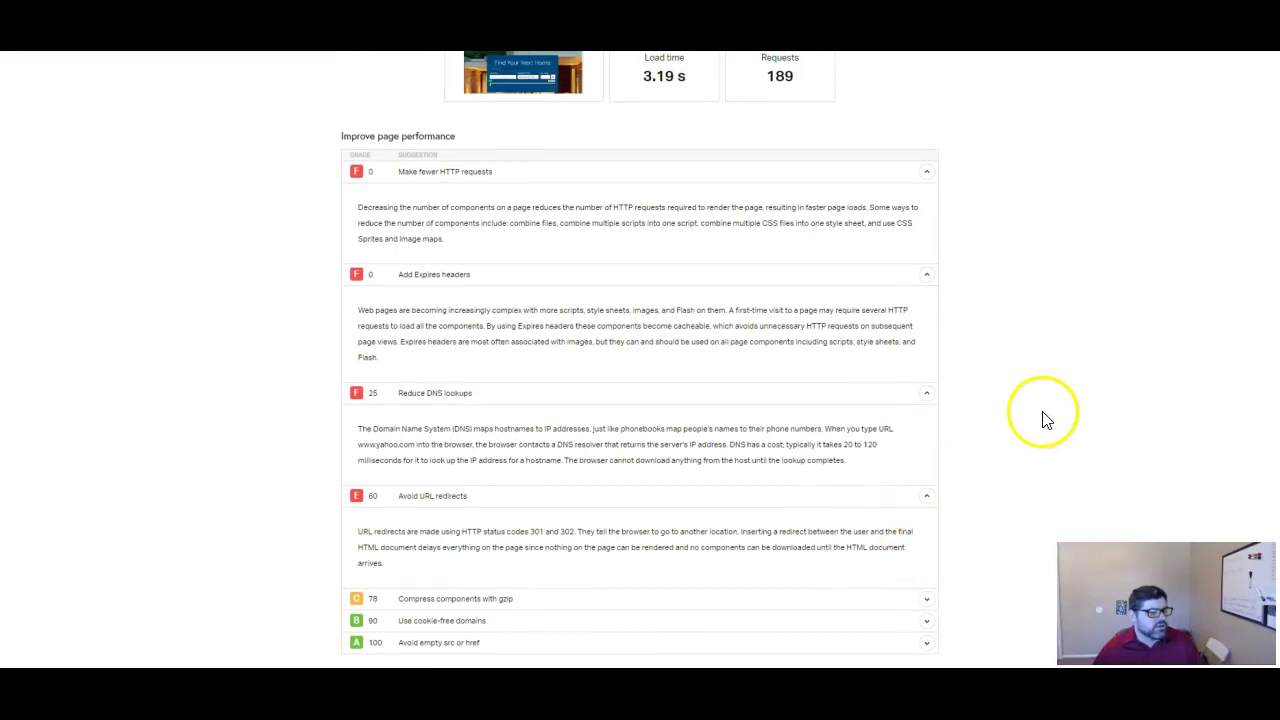
scroll(940, 375, up, 1)
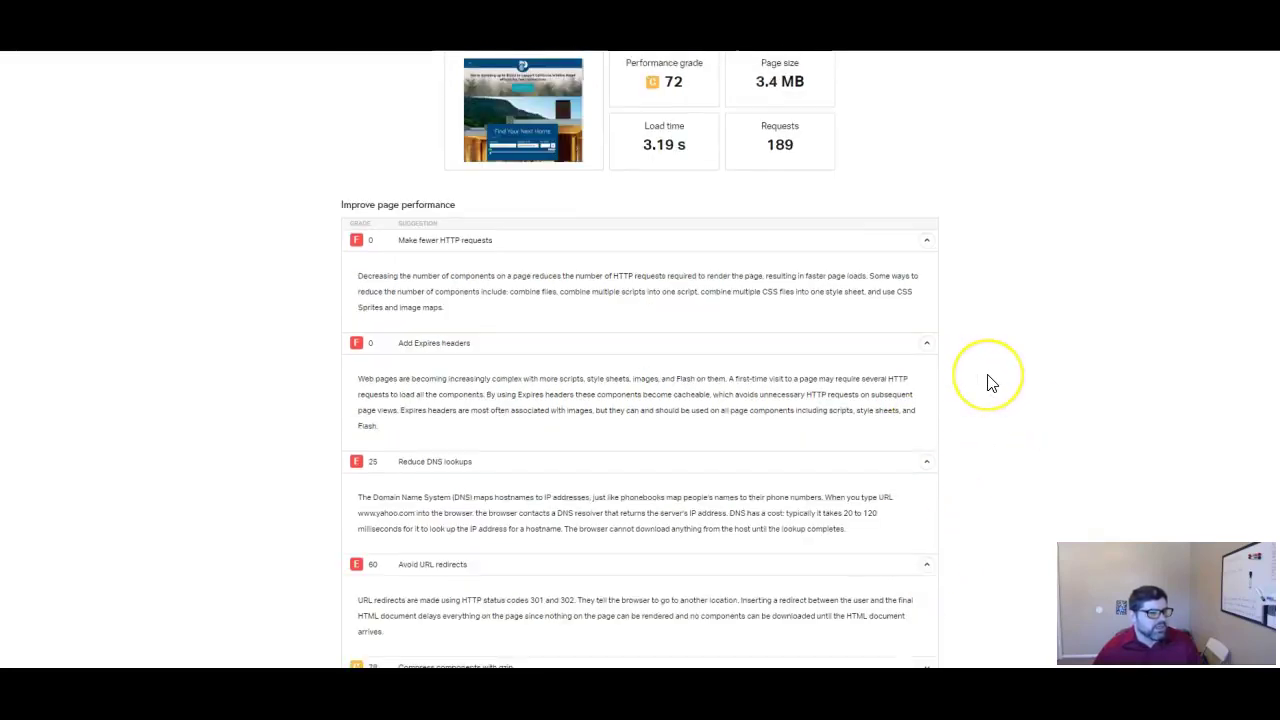
scroll(960, 378, up, 4)
scroll(965, 380, up, 1)
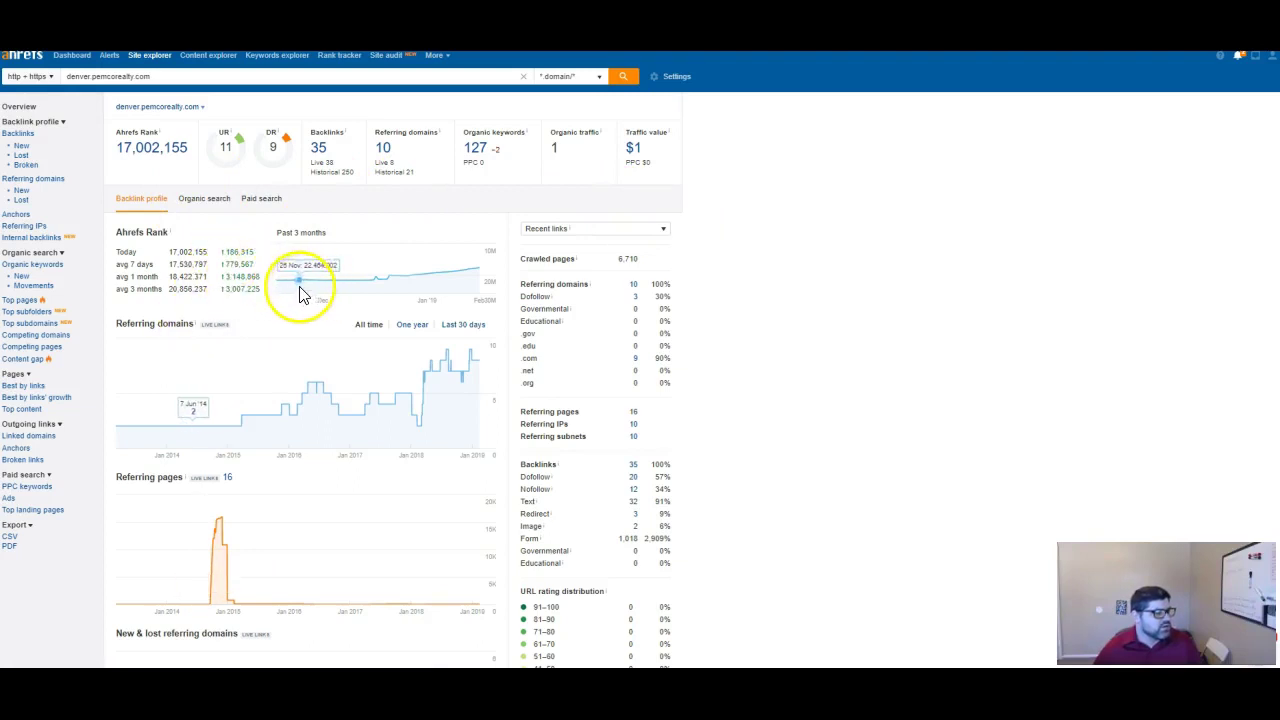
mouse_move(418, 405)
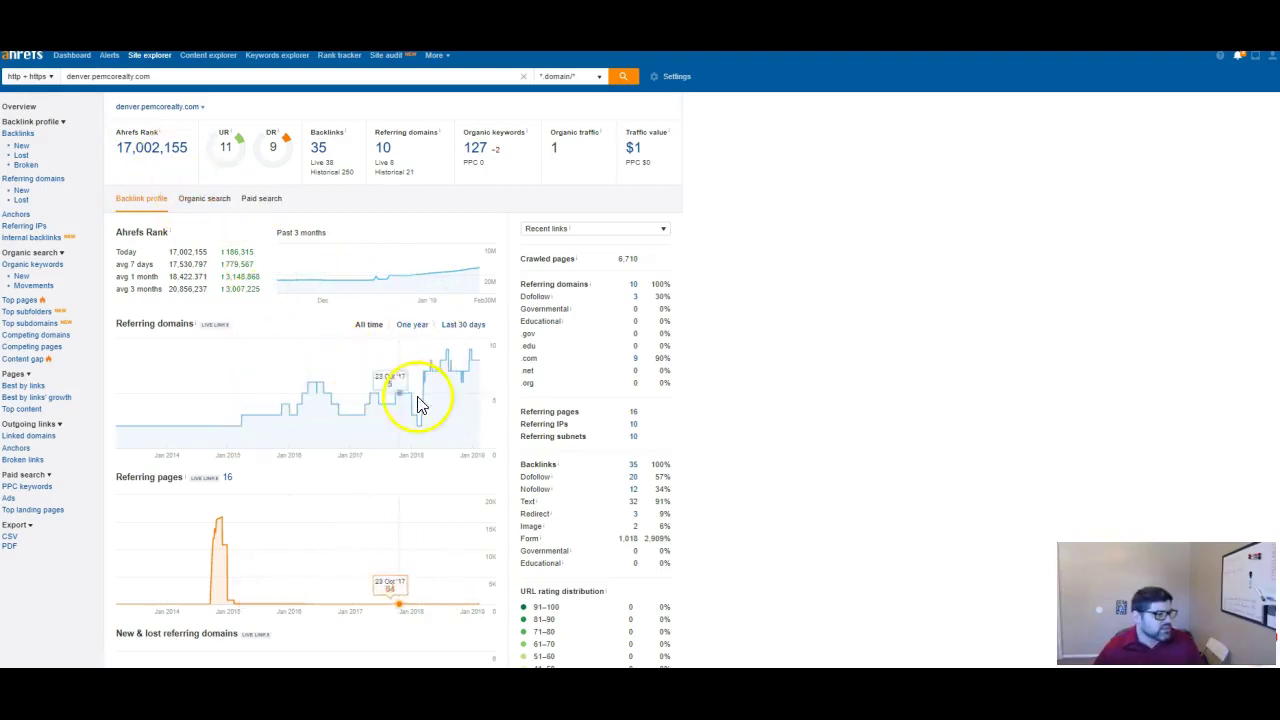
- Show the Ahrefs Organic search view and read keyword counts along the Organic keywords chart
click(198, 198)
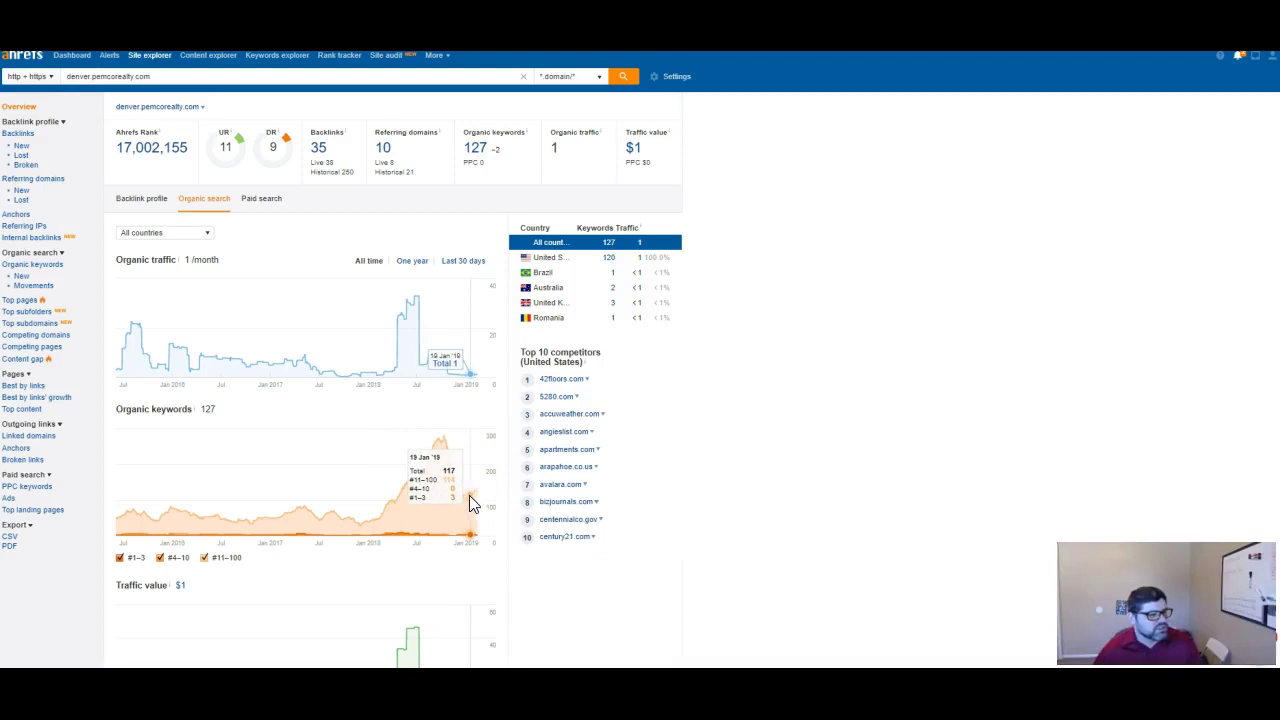
drag(439, 490, 467, 520)
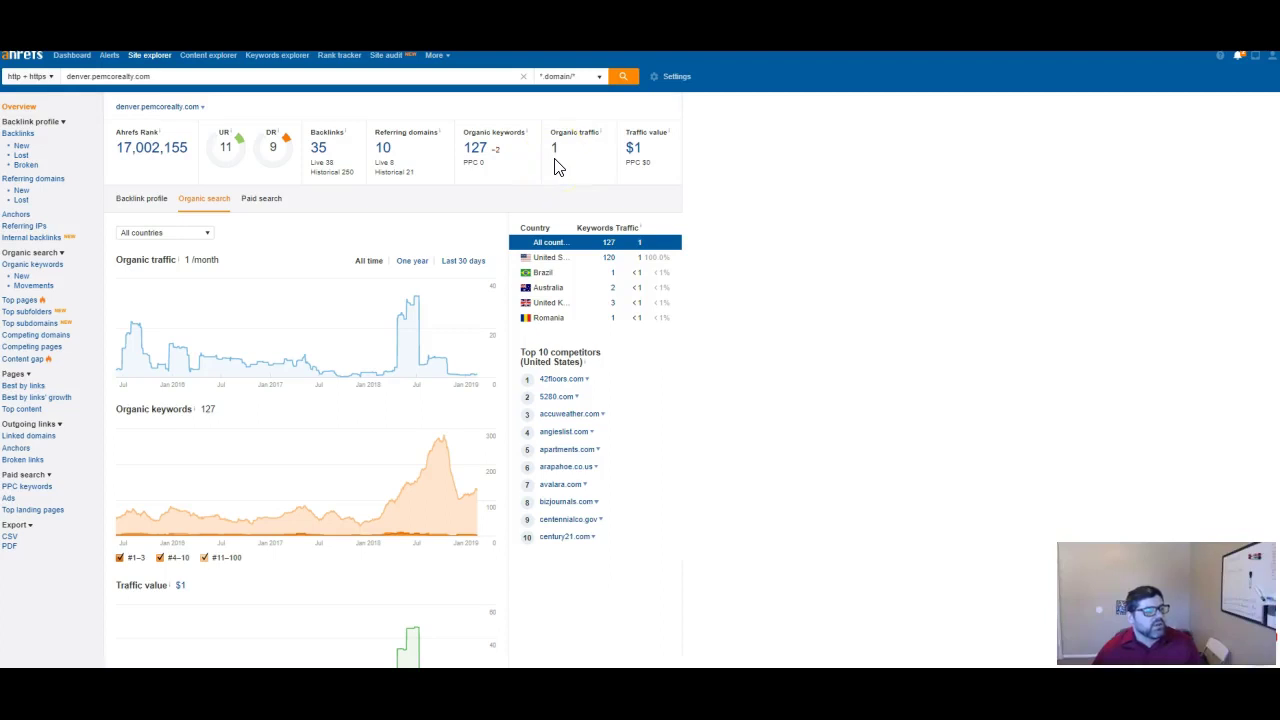
- Open the Organic Keywords report from the site's 127 organic keywords count
click(470, 151)
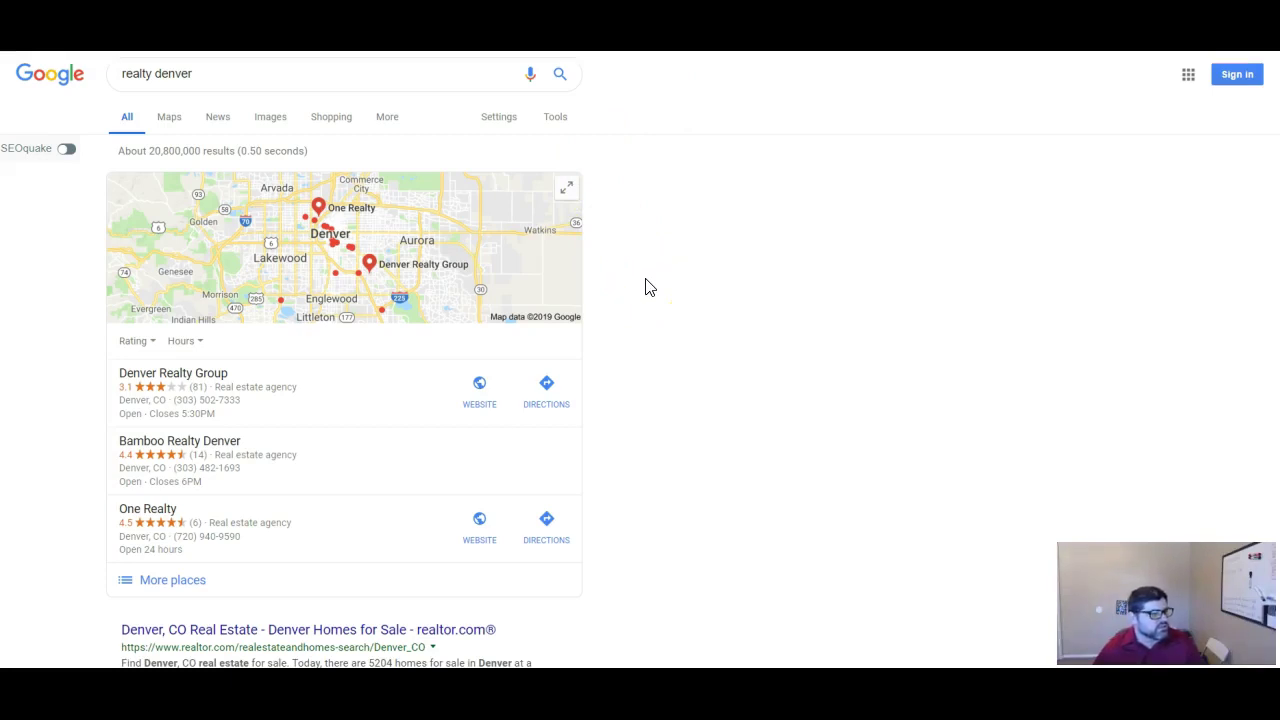
- Glance over the Google 'realty denver' results and bring up Ahrefs for denverrealestate.com
scroll(645, 288, down, 2)
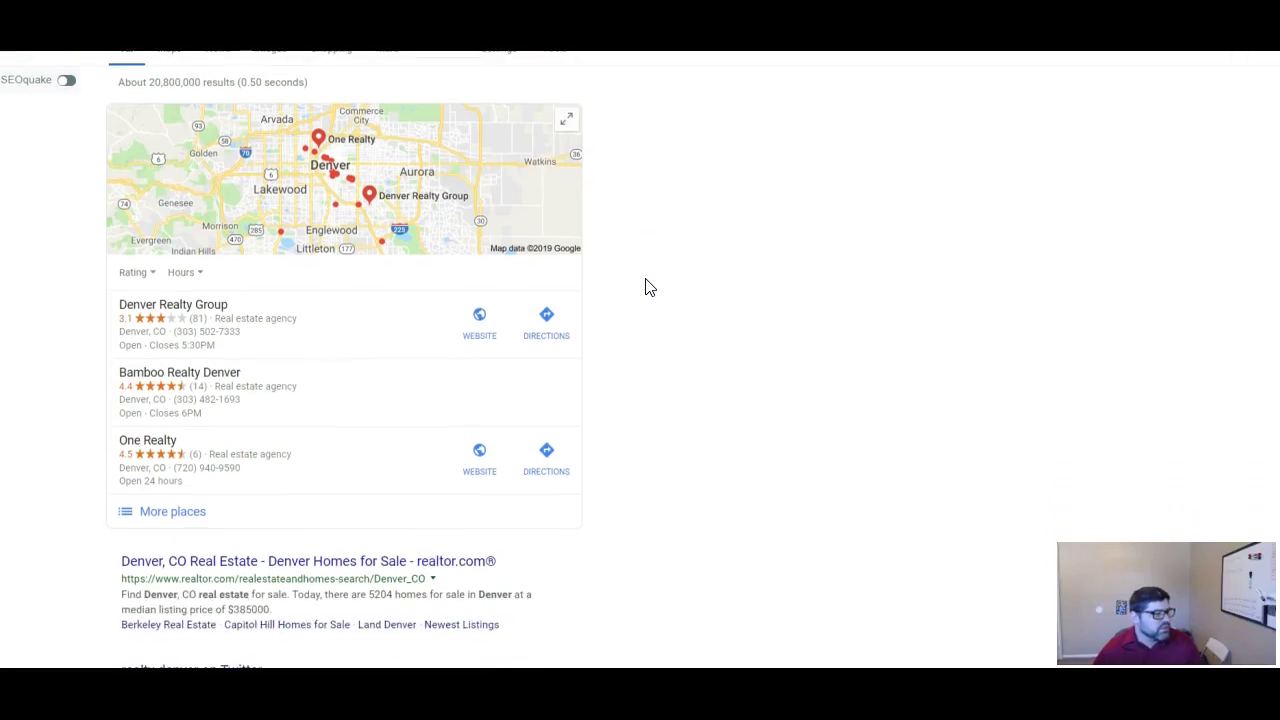
scroll(645, 288, up, 2)
click(510, 254)
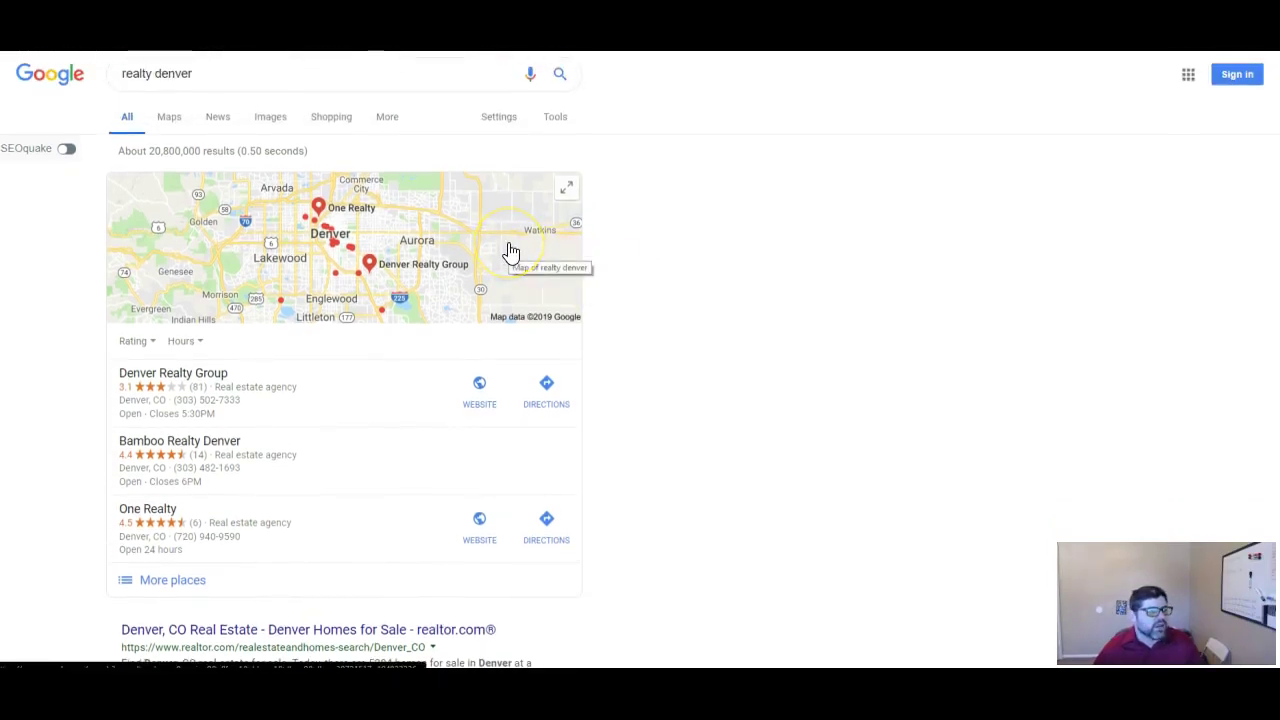
click(709, 255)
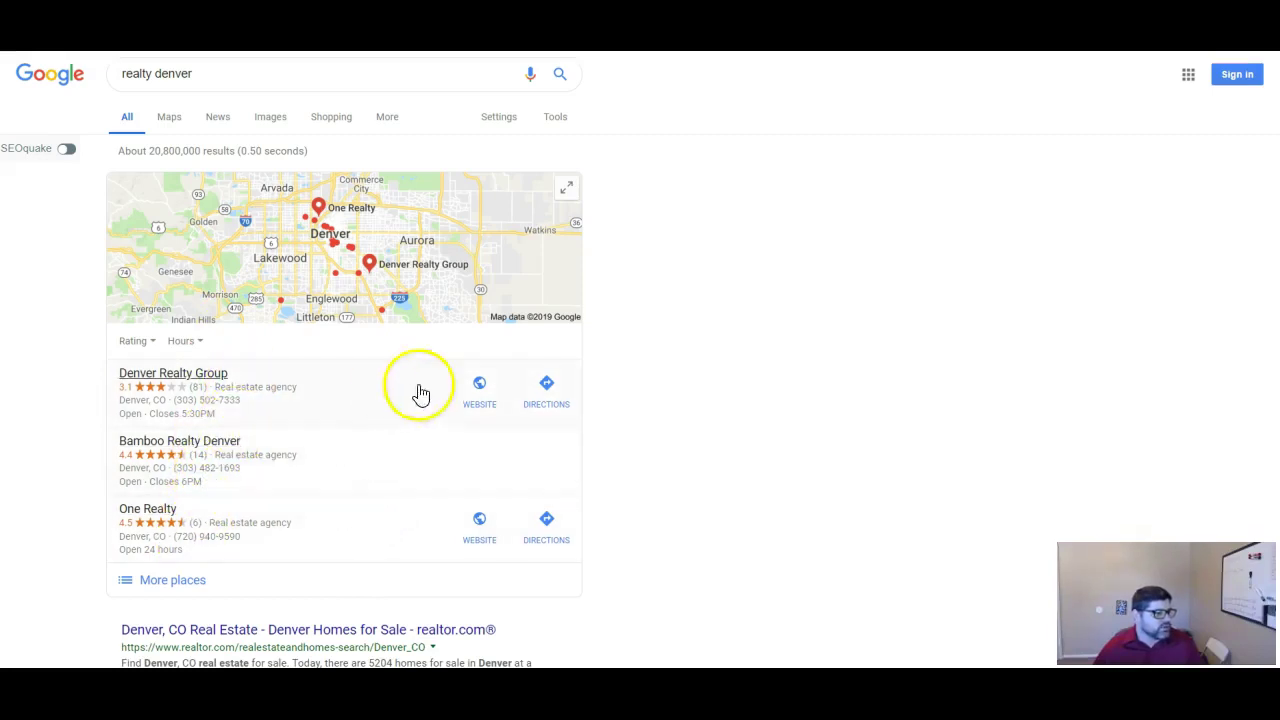
- Review denverrealestate.com's Ahrefs overview: DR 54, 14K backlinks, 461 referring domains
scroll(560, 440, down, 1)
scroll(400, 470, down, 2)
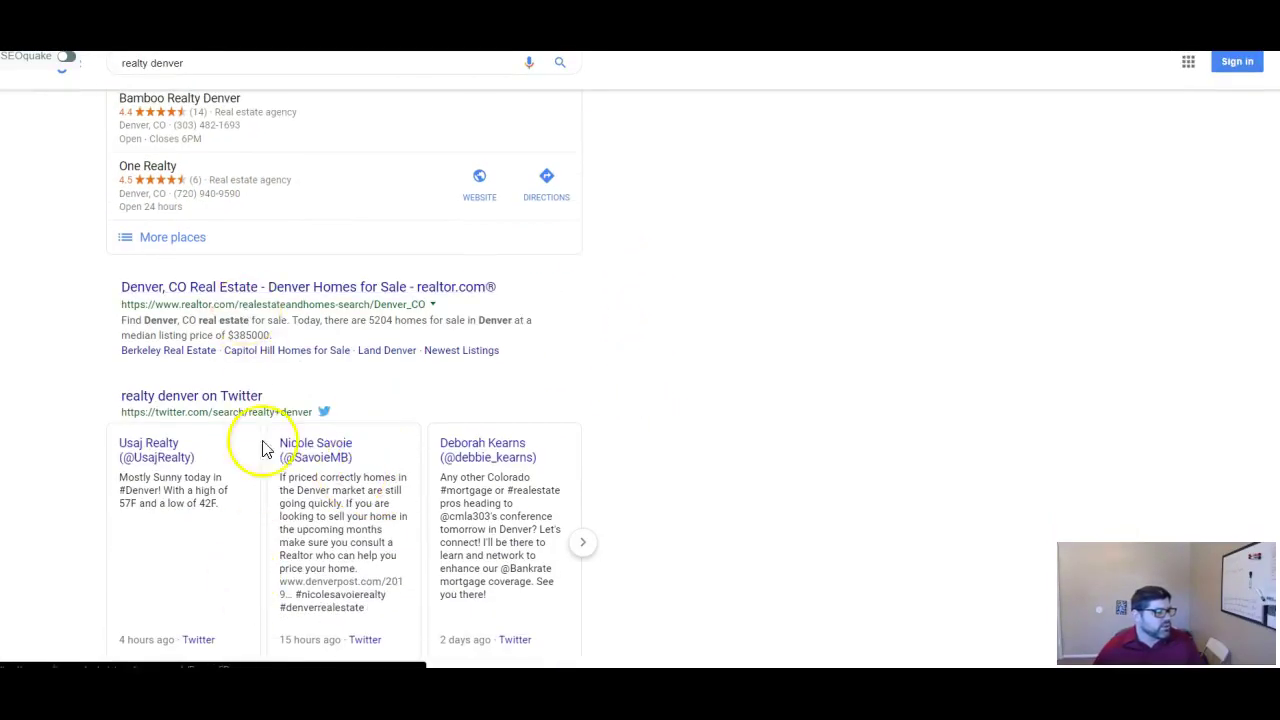
scroll(270, 420, down, 3)
scroll(230, 432, up, 2)
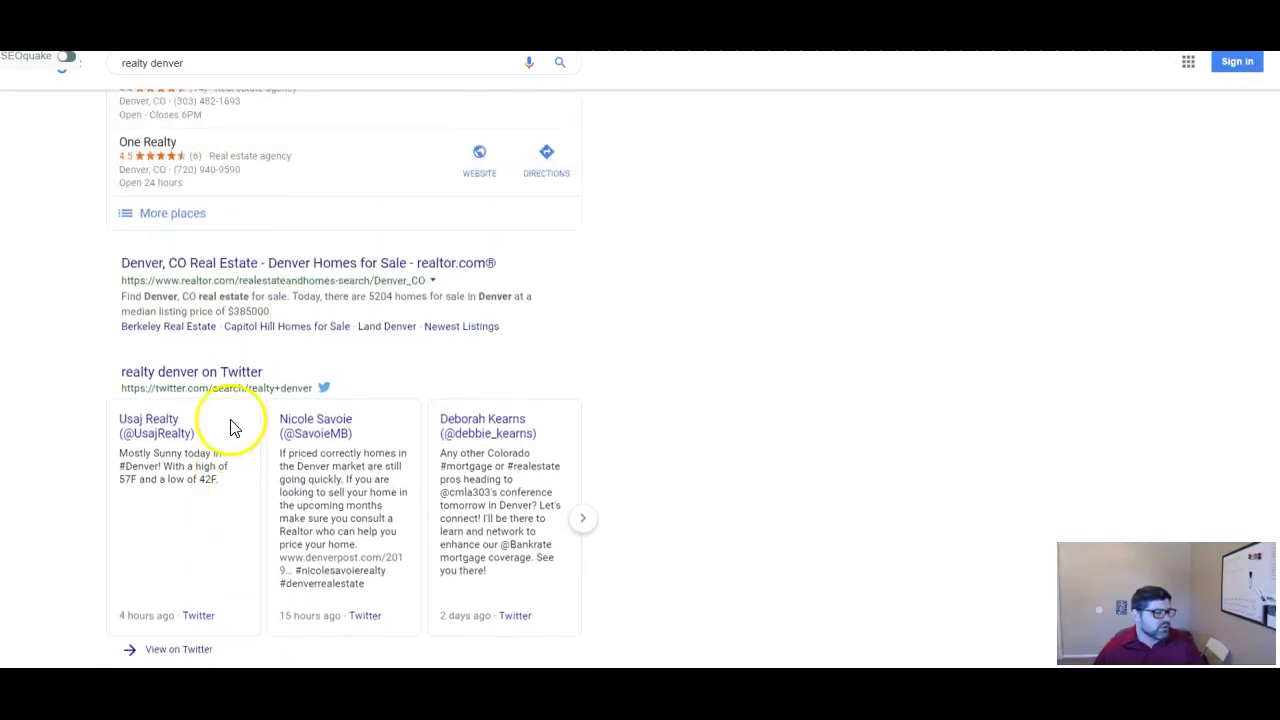
scroll(230, 428, up, 1)
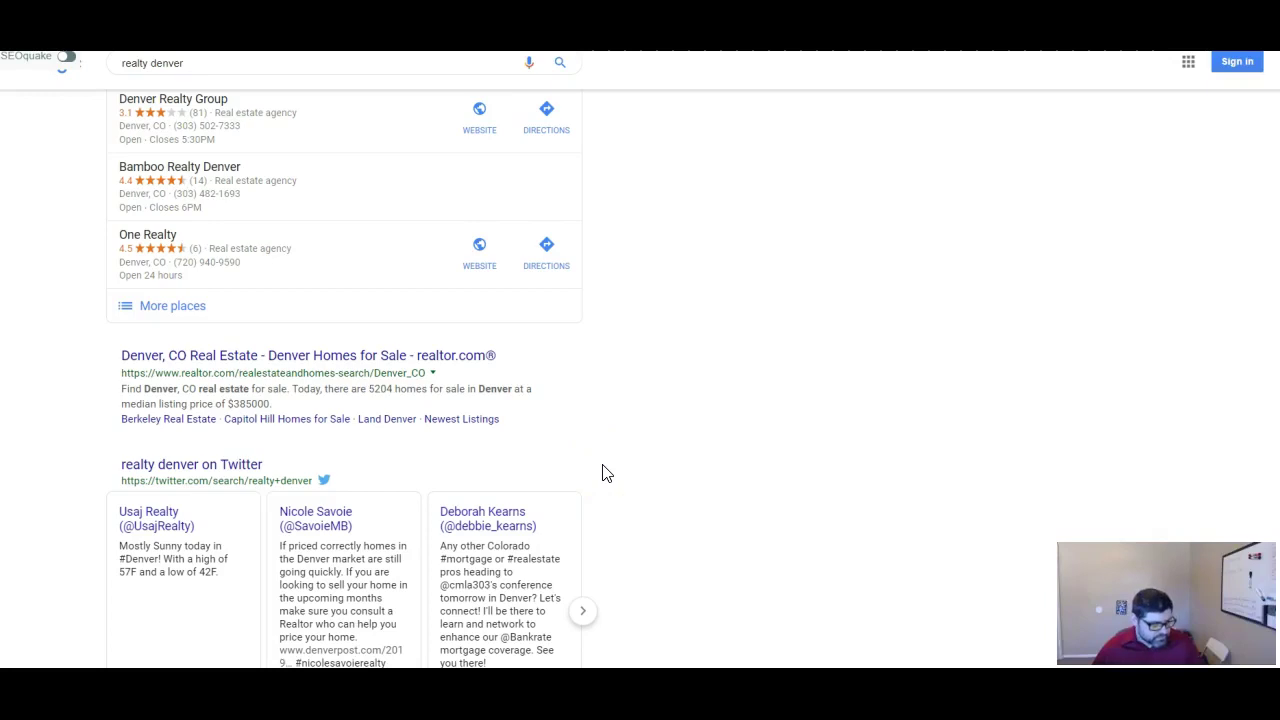
scroll(602, 473, up, 1)
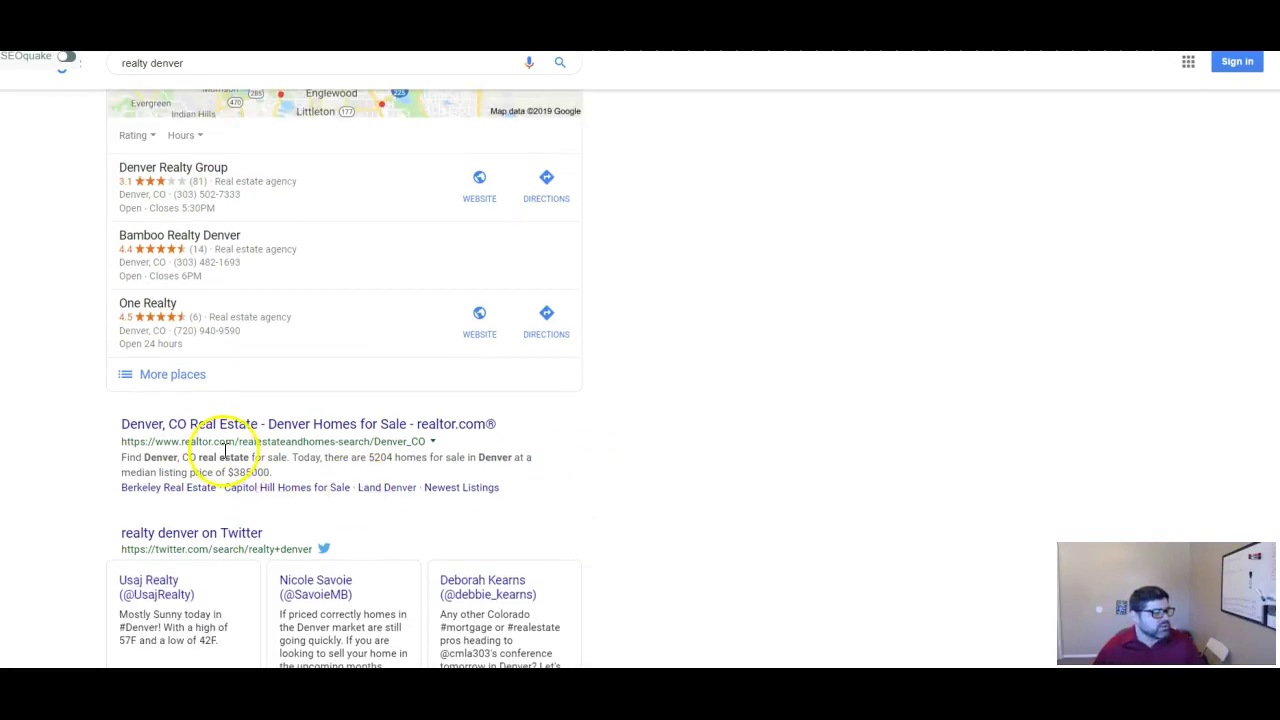
scroll(228, 457, down, 1)
scroll(293, 441, down, 2)
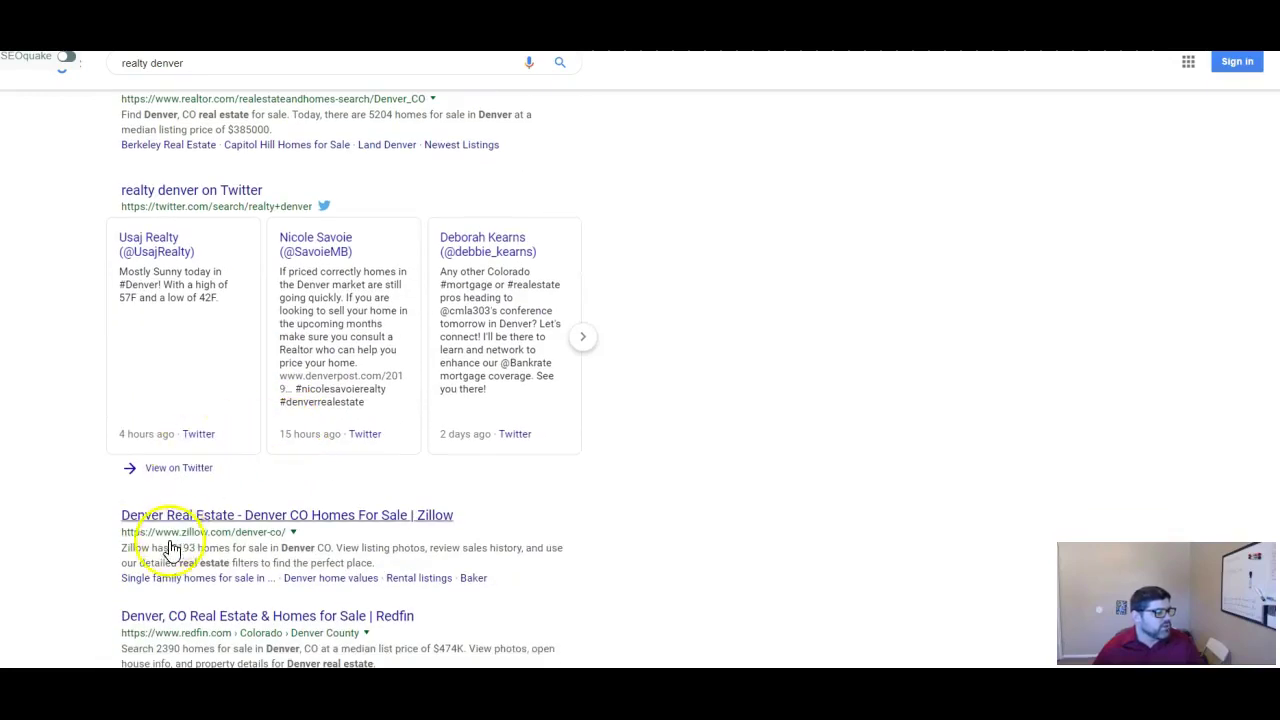
scroll(200, 530, down, 2)
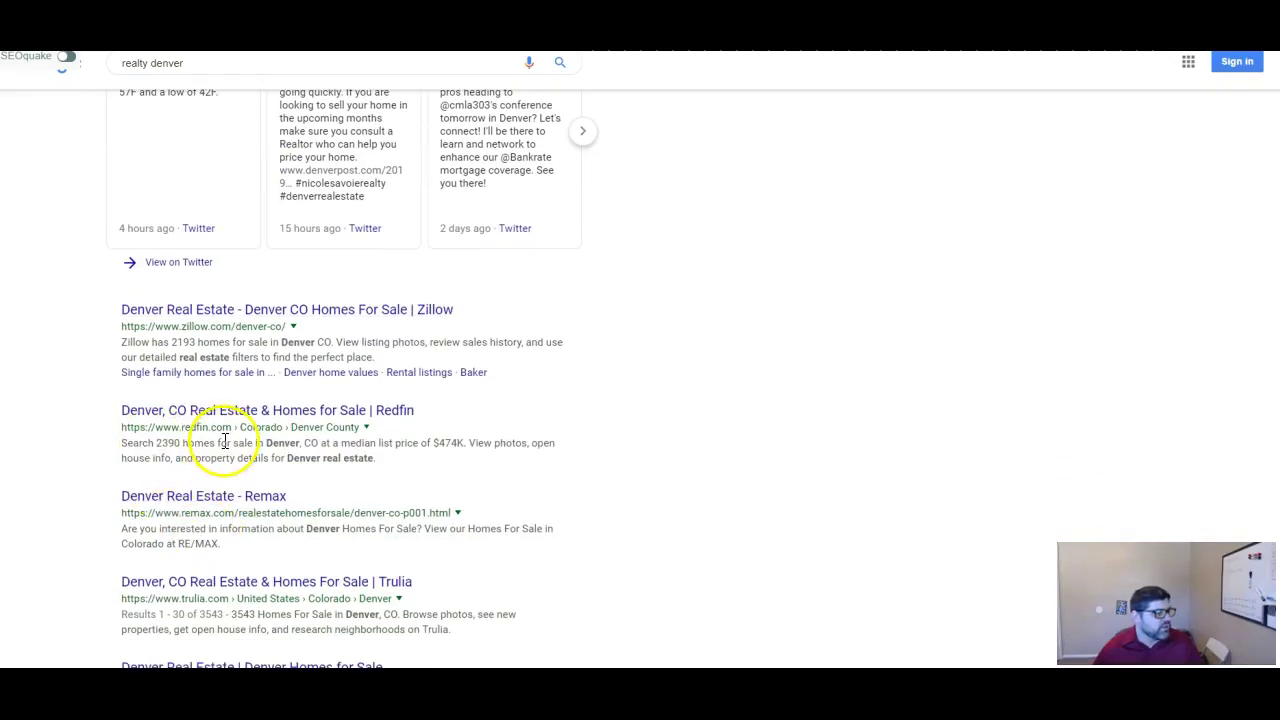
scroll(210, 448, down, 1)
scroll(238, 458, down, 1)
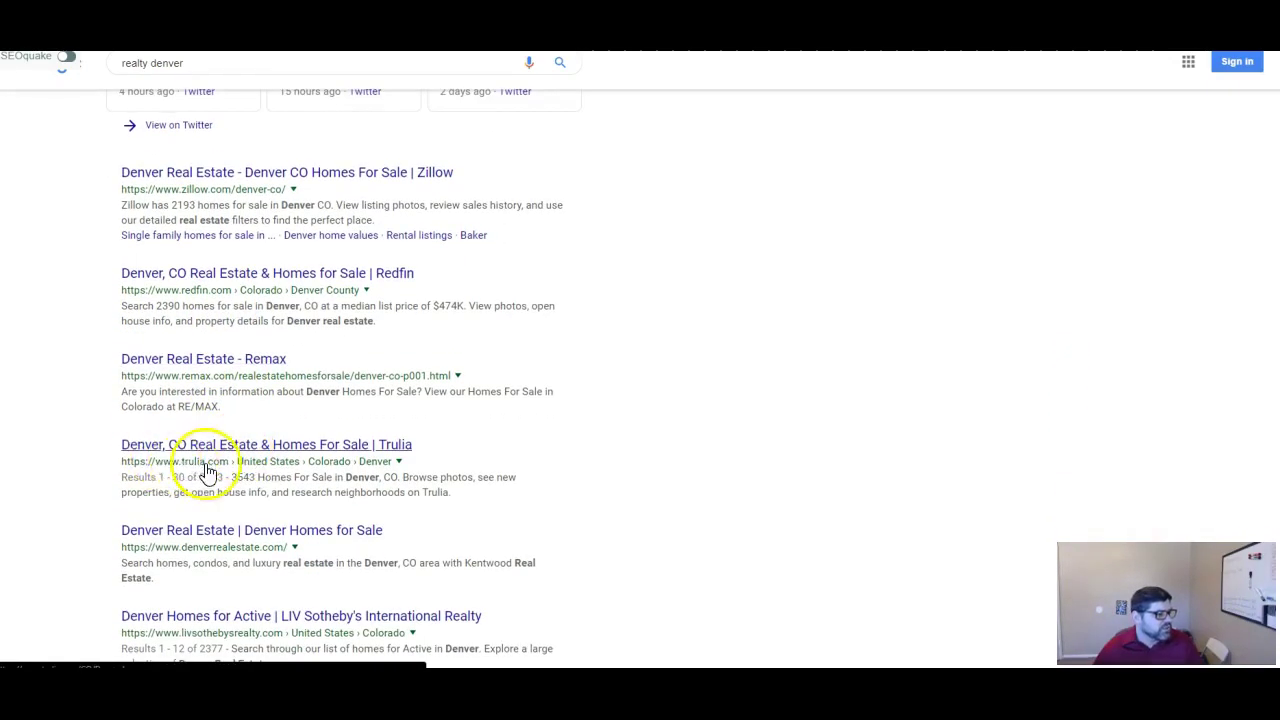
scroll(203, 465, down, 2)
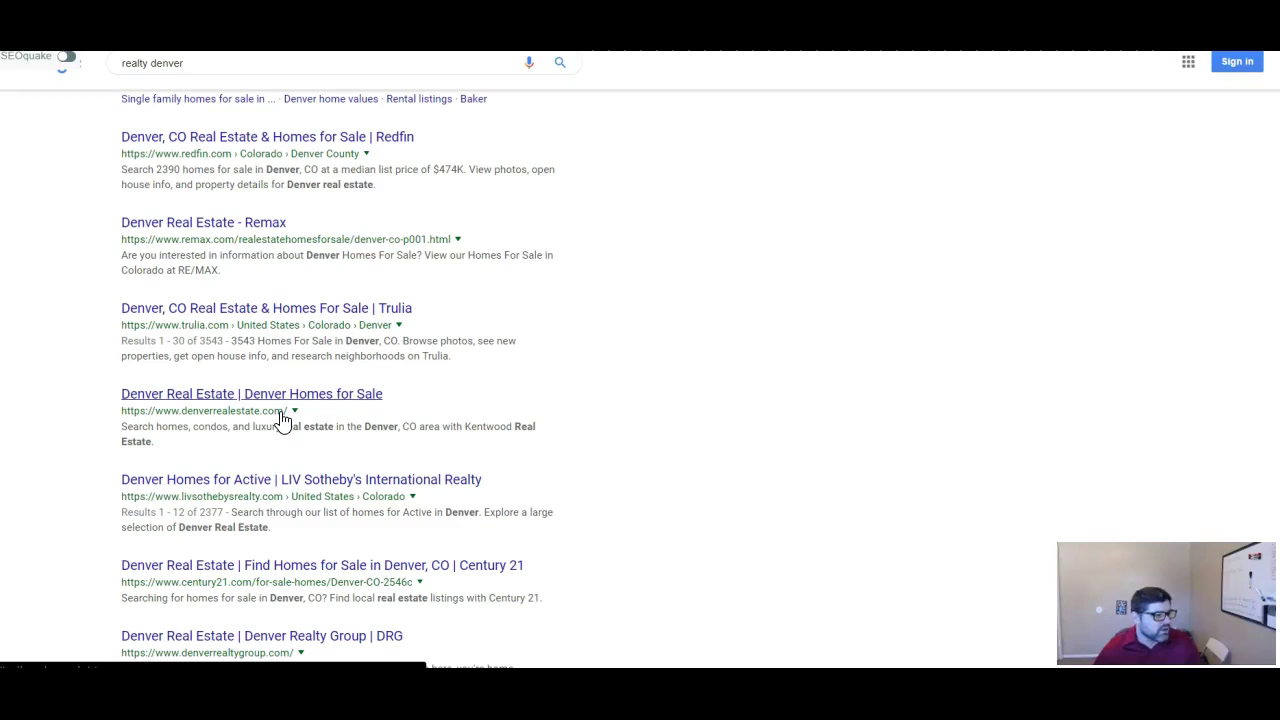
scroll(326, 445, down, 2)
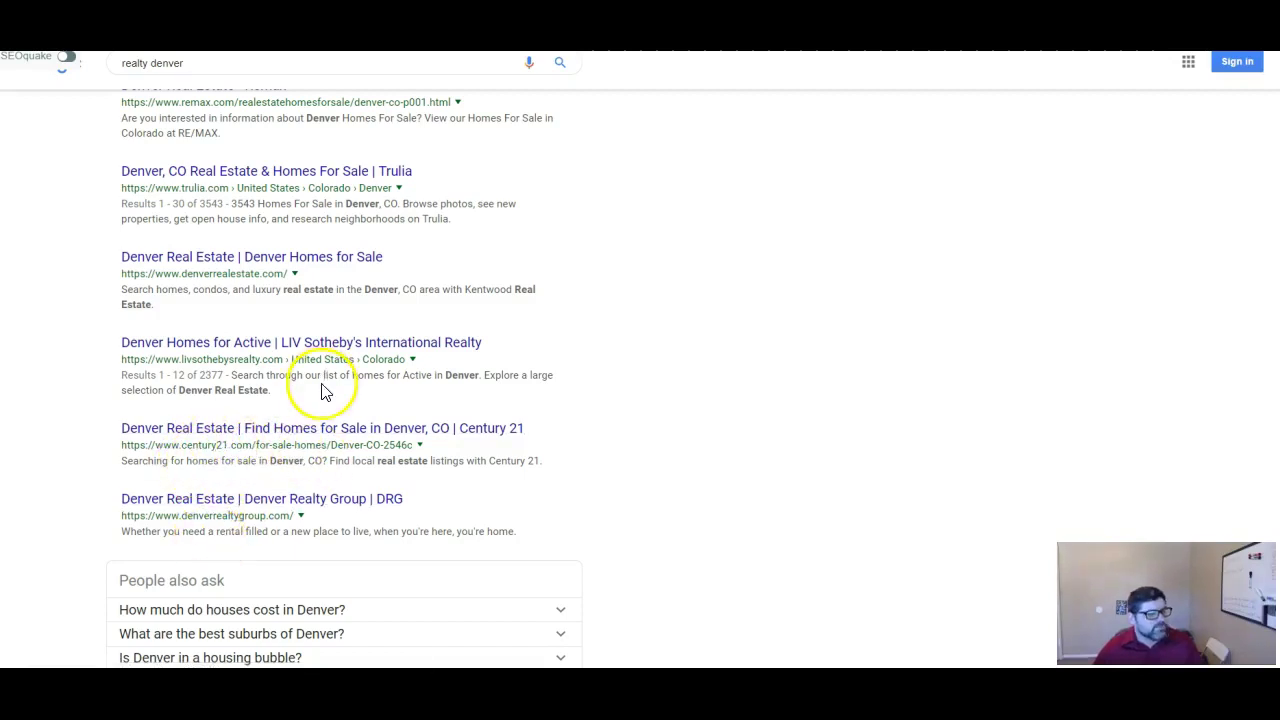
scroll(321, 390, up, 2)
scroll(321, 393, up, 1)
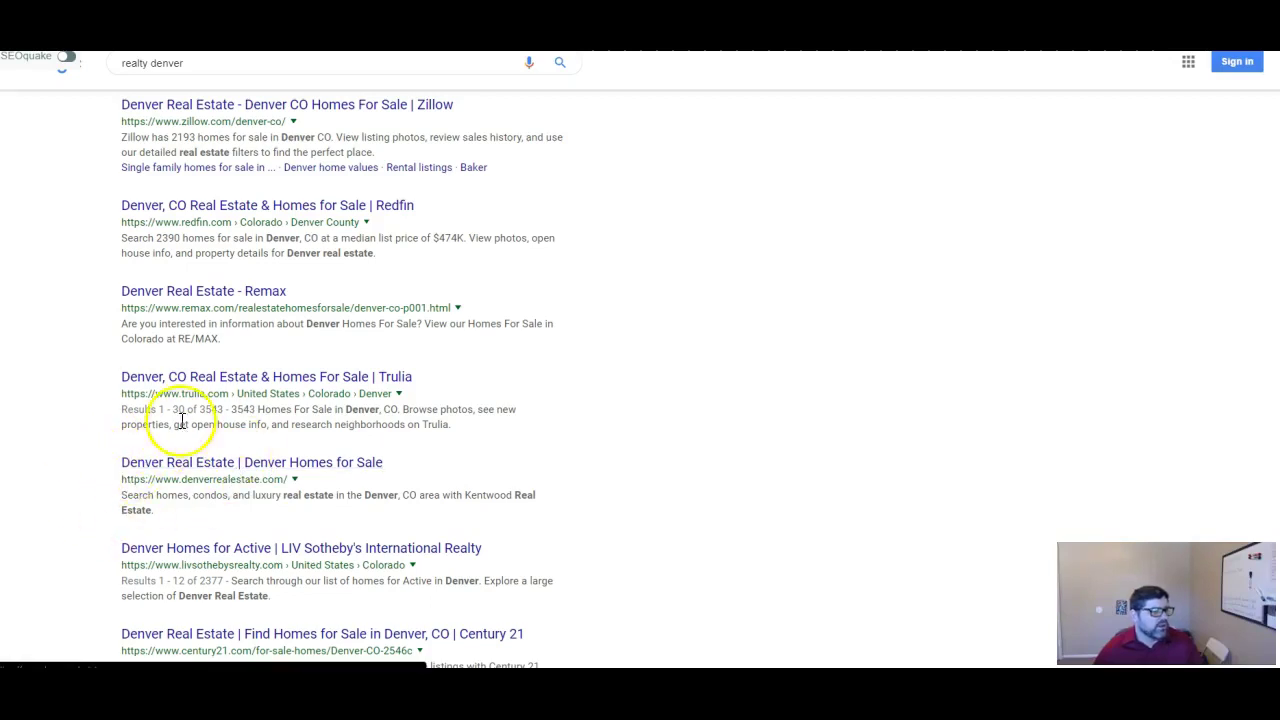
scroll(190, 300, up, 1)
scroll(300, 187, up, 3)
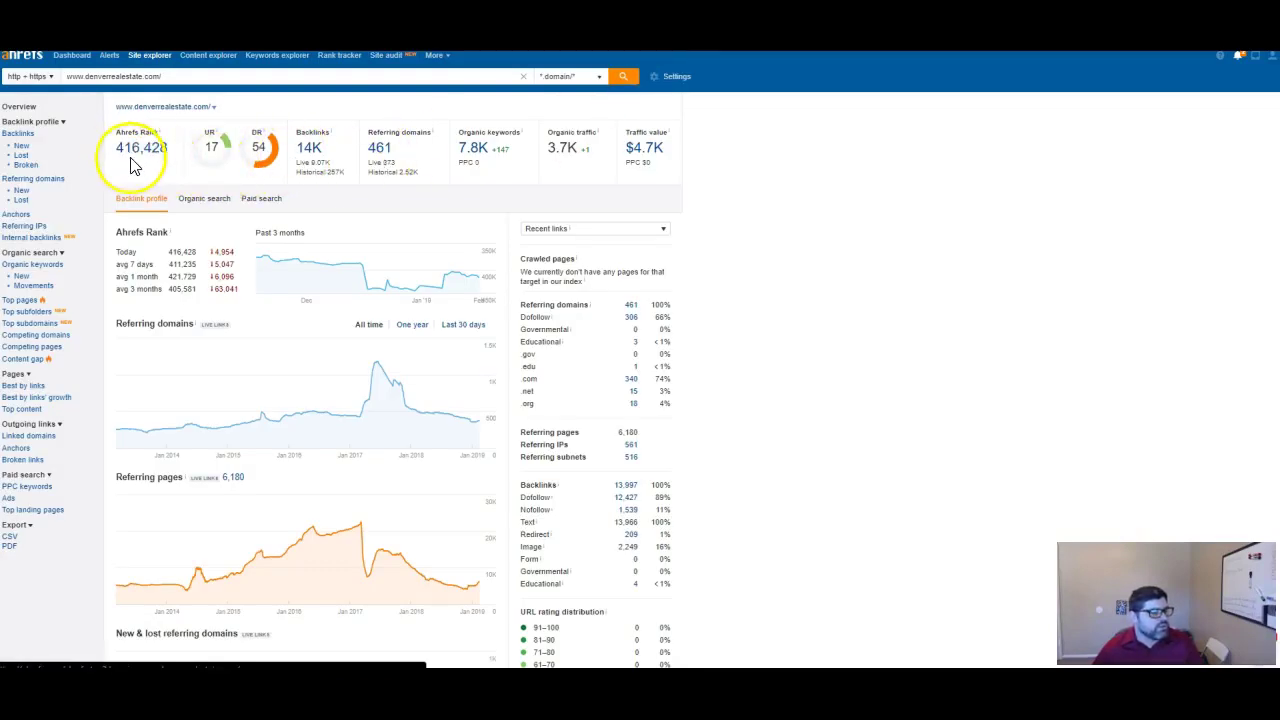
click(469, 160)
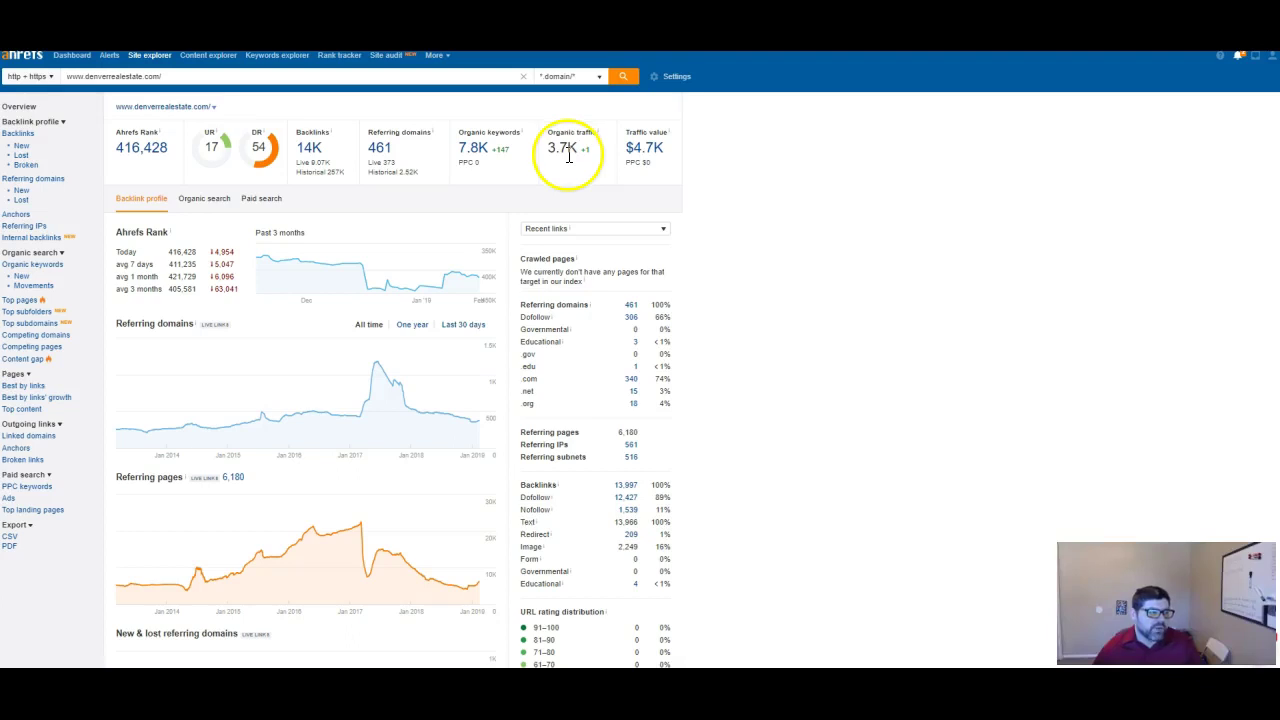
key(ctrl+Tab)
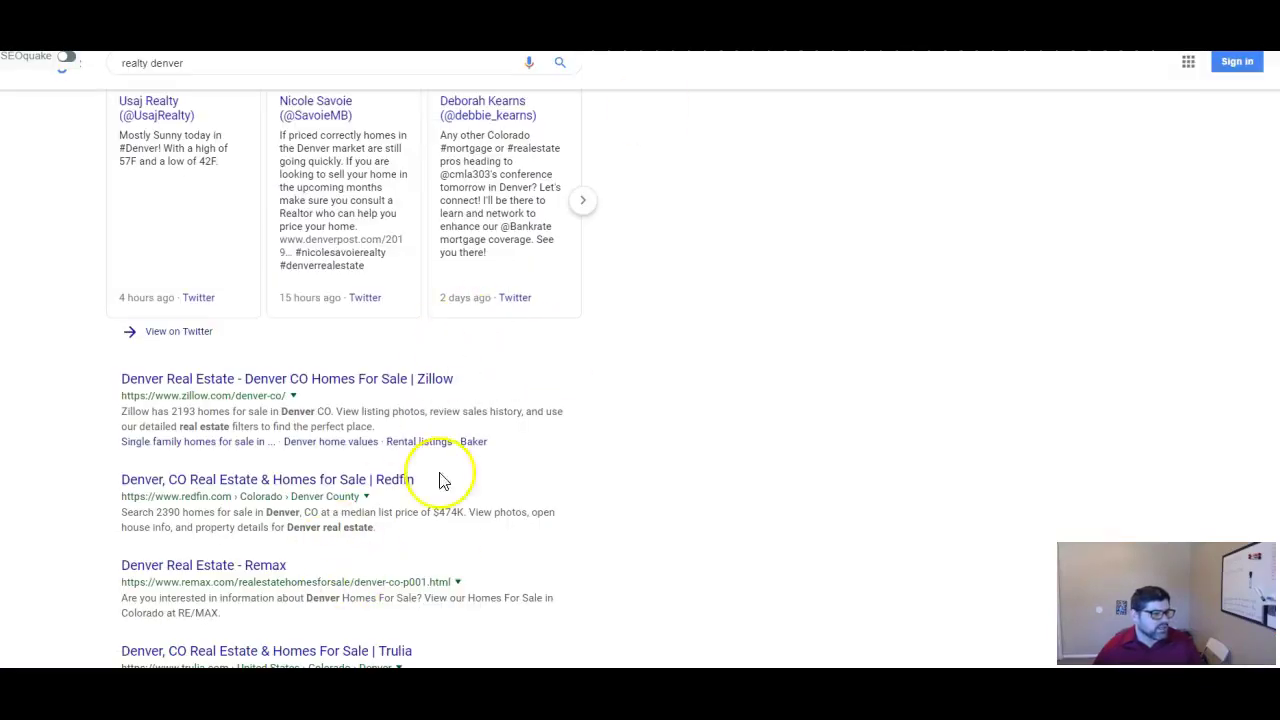
scroll(598, 468, up, 3)
scroll(271, 286, up, 4)
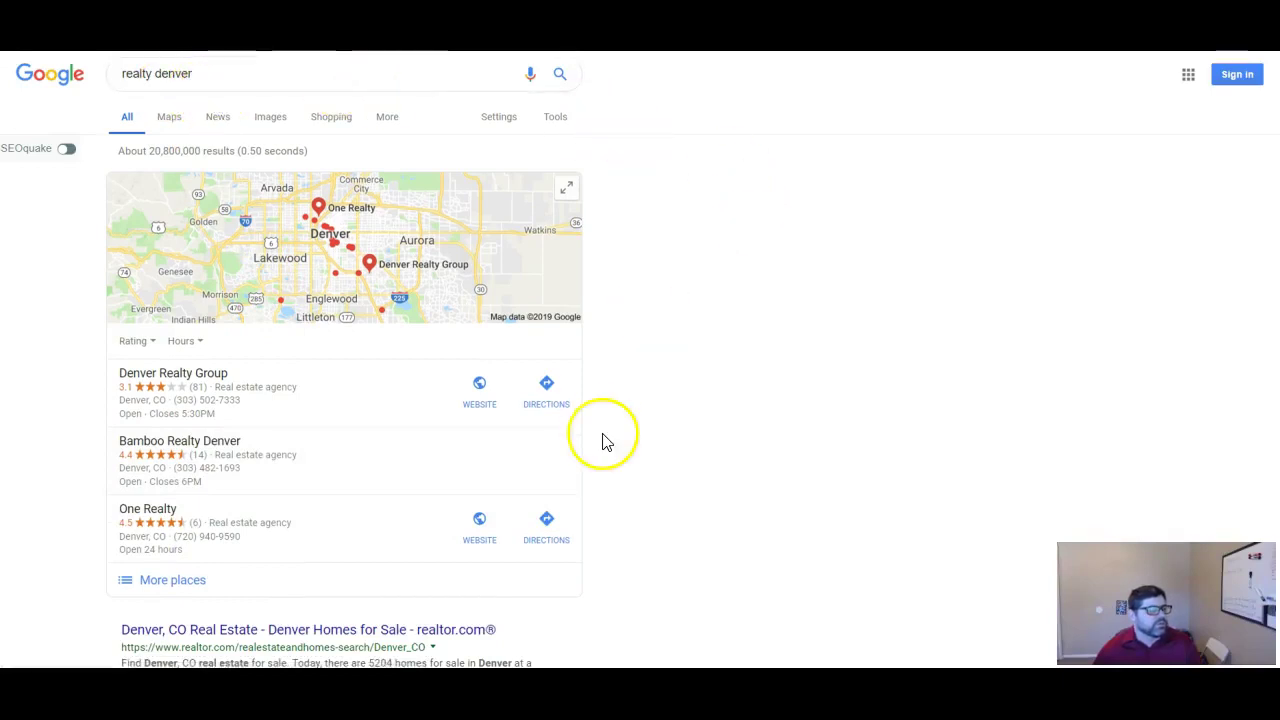
scroll(600, 440, down, 4)
scroll(360, 591, down, 2)
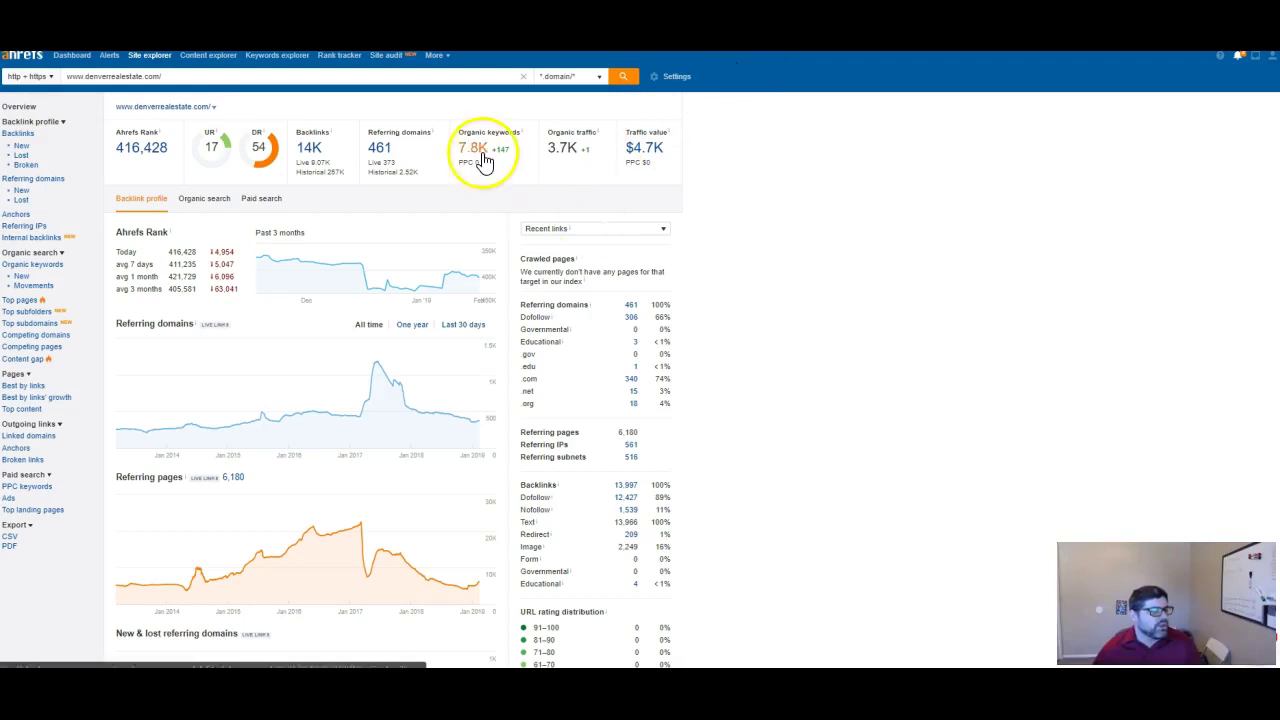
- Open denverrealestate.com's Organic Keywords report in Ahrefs and scroll through its ranked keywords
click(473, 155)
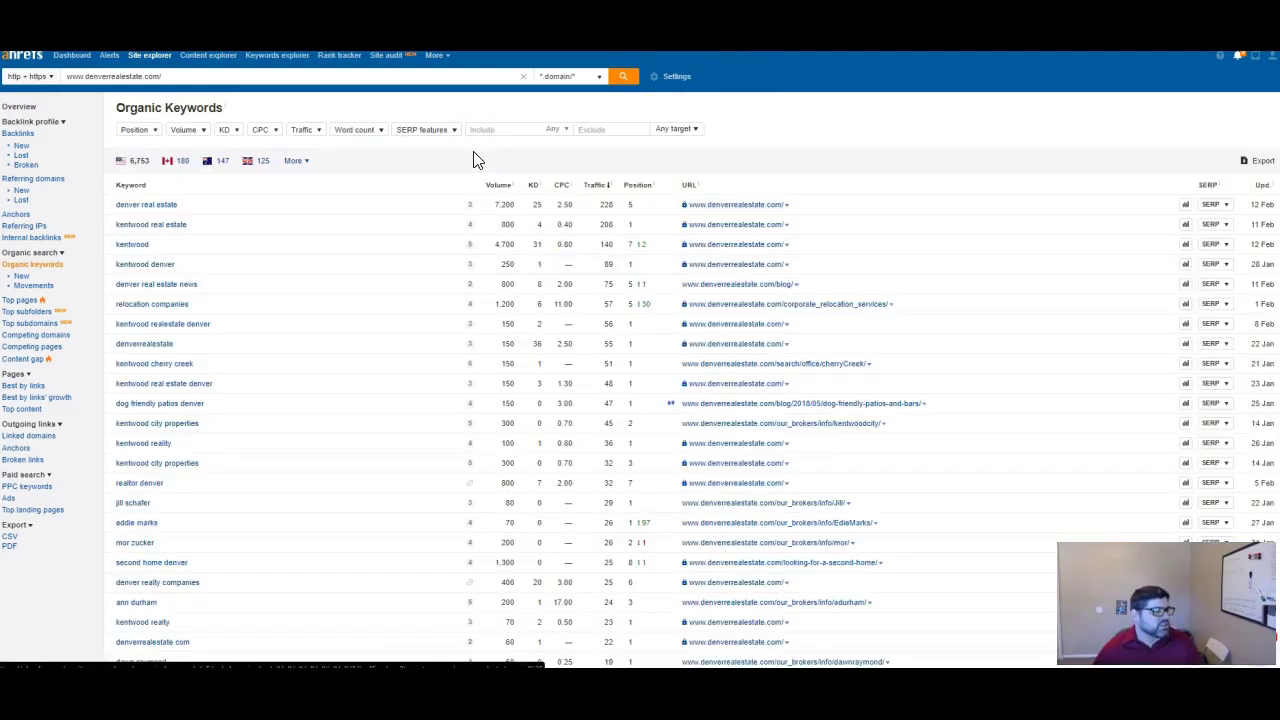
scroll(219, 266, down, 1)
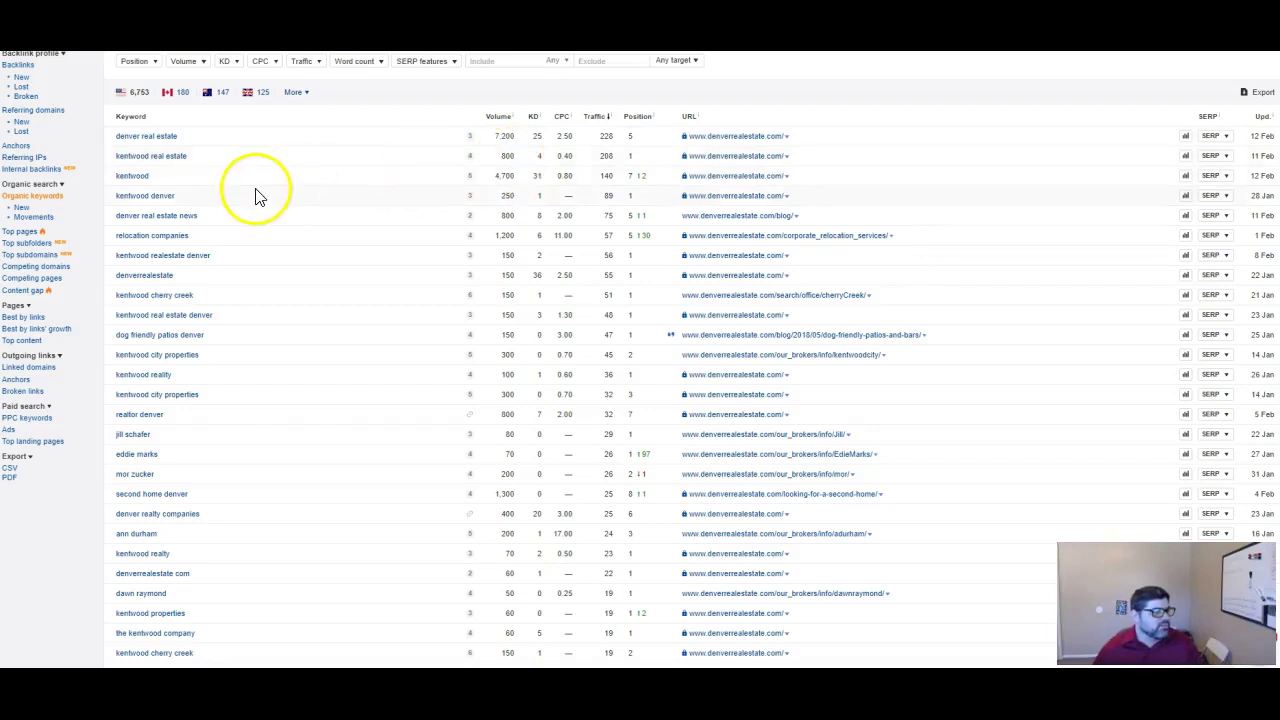
scroll(255, 195, down, 1)
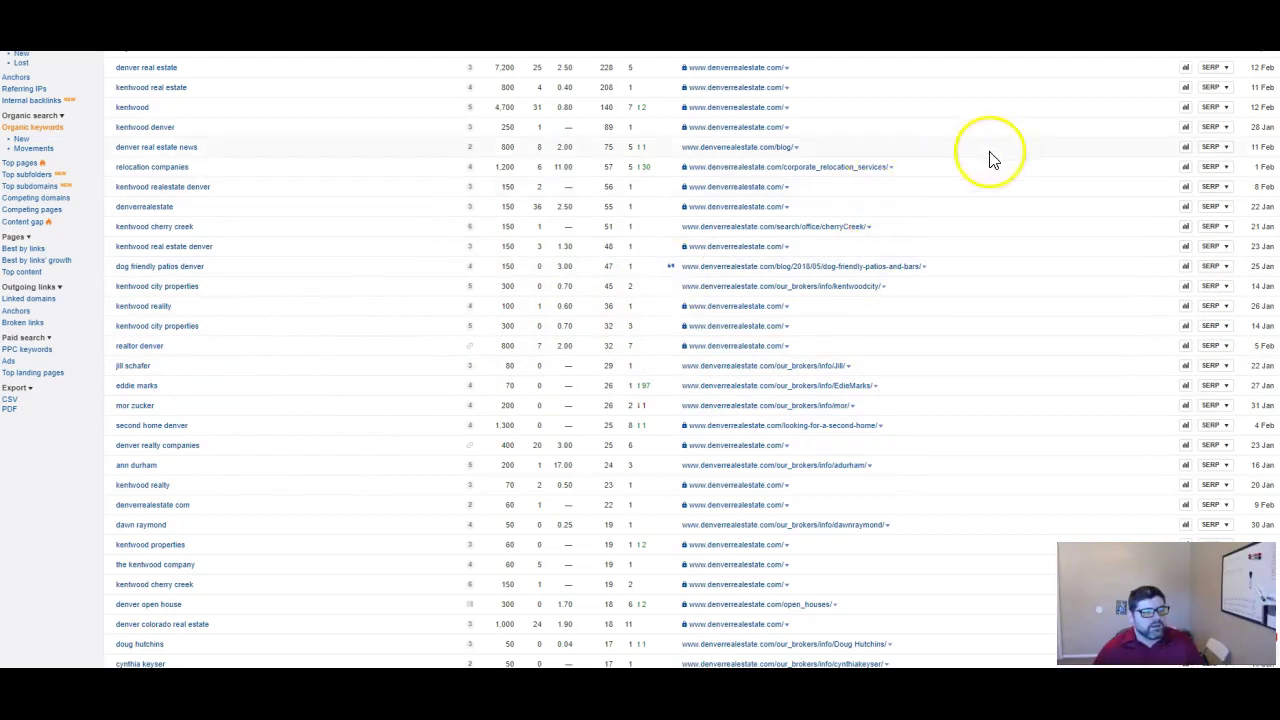
scroll(990, 158, up, 3)
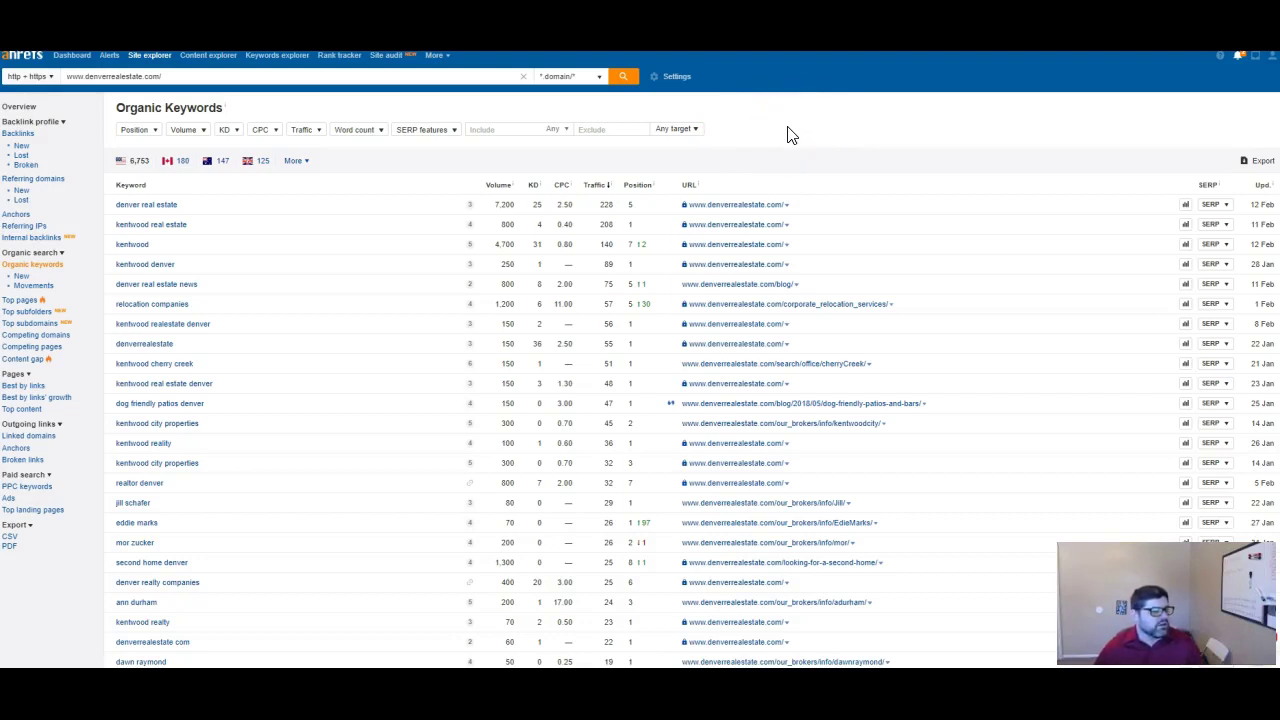
scroll(729, 137, down, 1)
scroll(730, 140, down, 2)
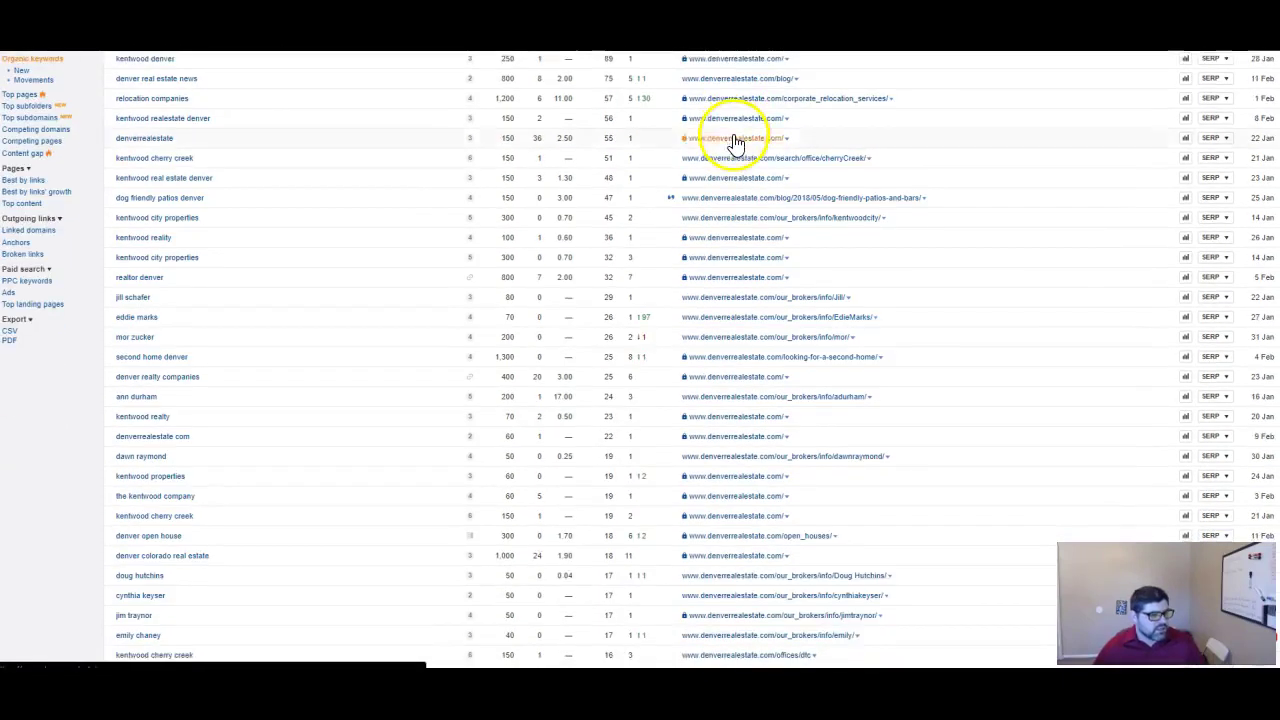
scroll(731, 200, up, 3)
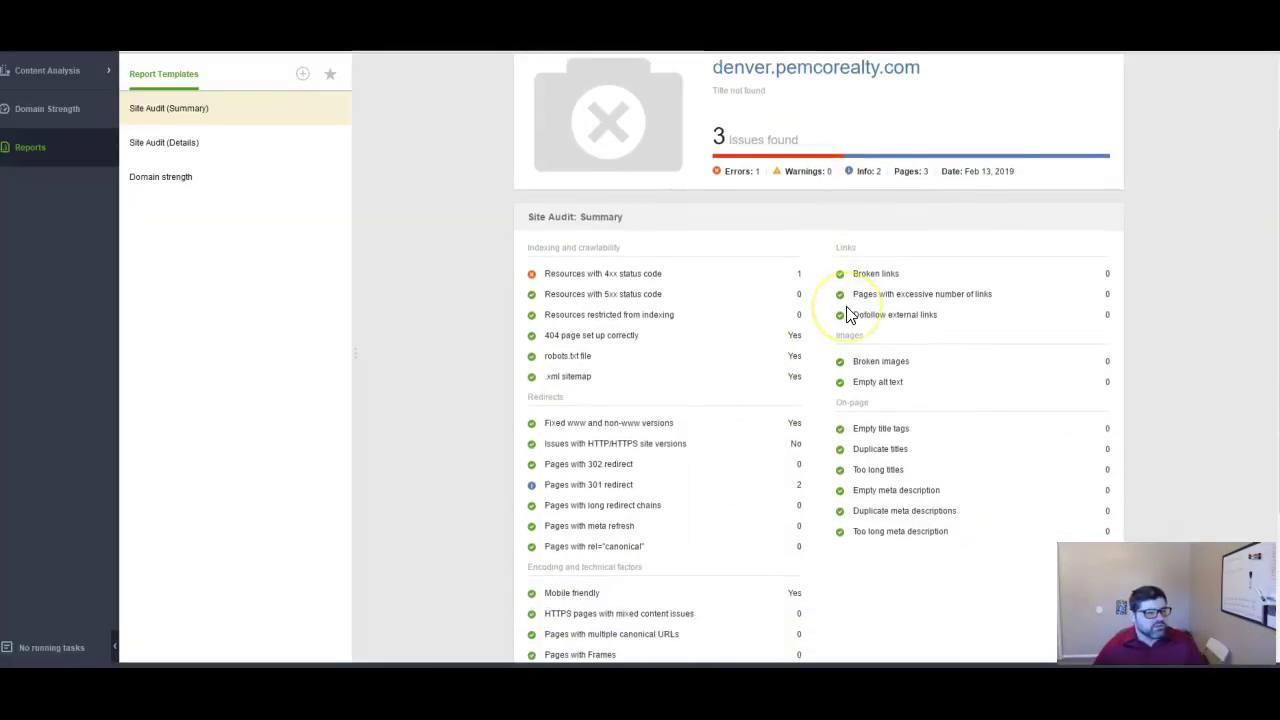
- Review the WebSite Auditor Site Audit summary: one 4xx resource and two 301 redirects
scroll(847, 315, down, 2)
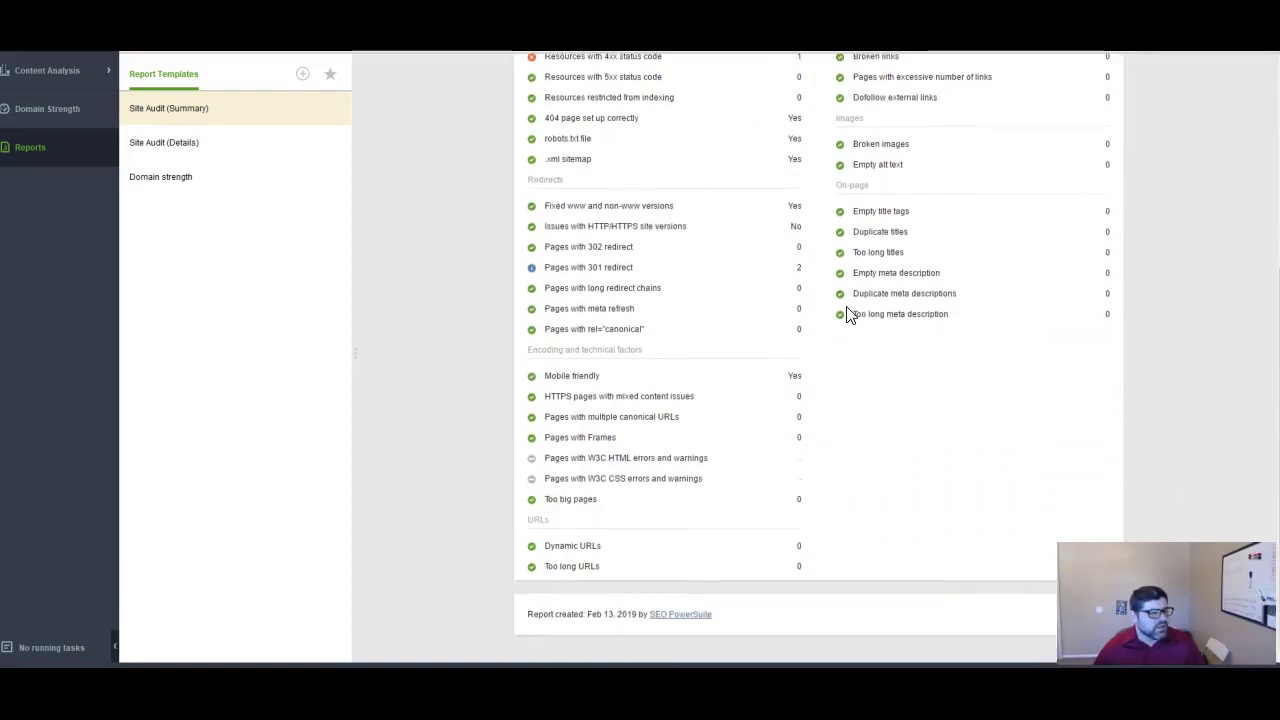
scroll(847, 315, up, 2)
scroll(847, 315, up, 1)
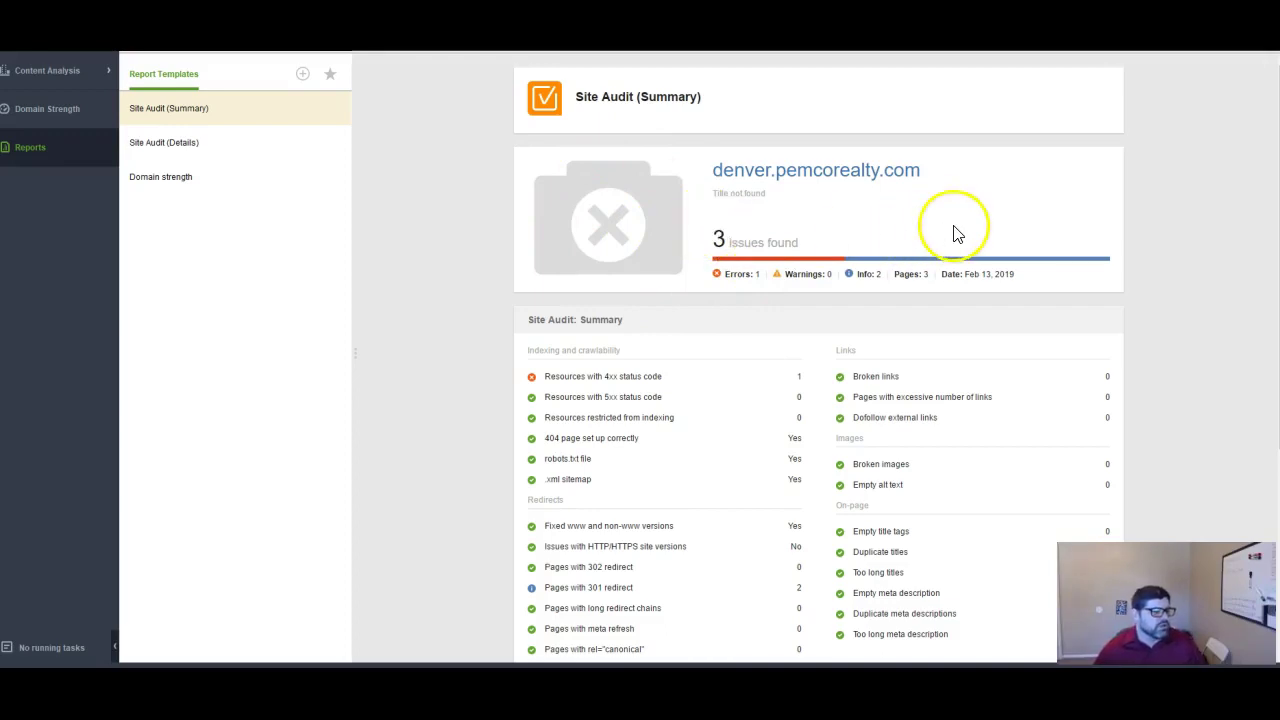
scroll(940, 245, down, 1)
scroll(911, 310, down, 1)
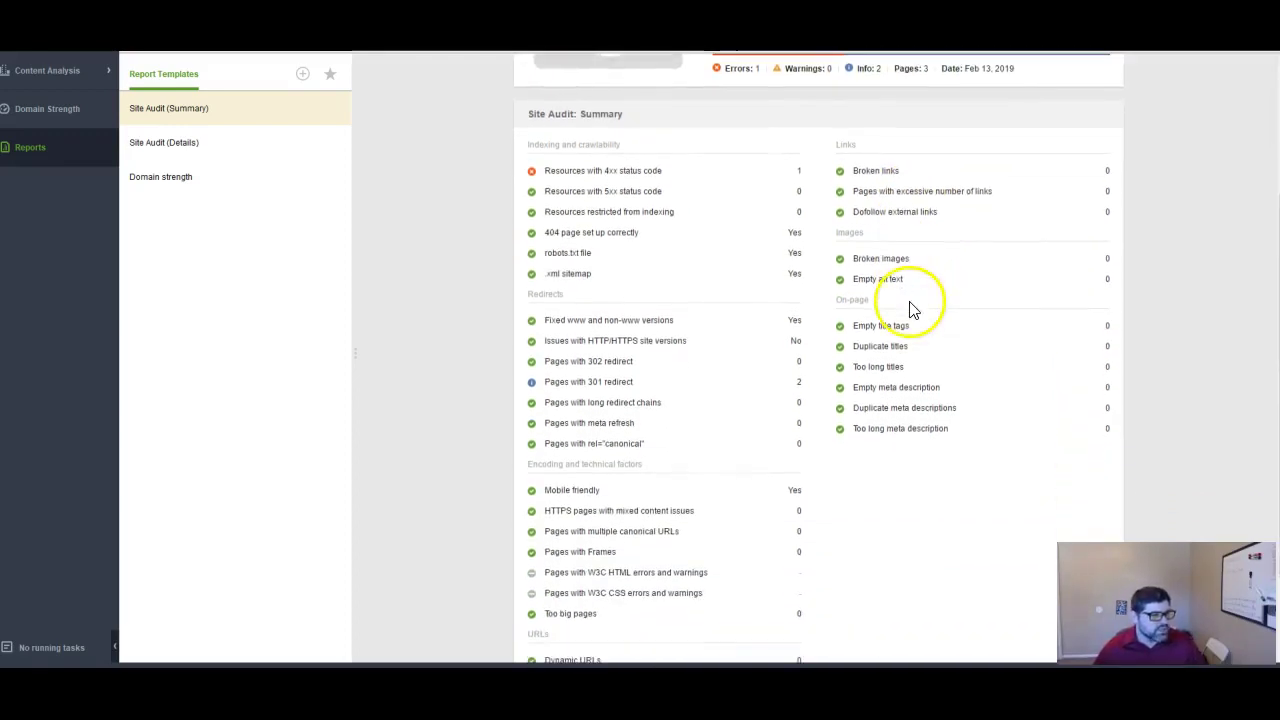
scroll(914, 366, down, 1)
scroll(910, 370, up, 2)
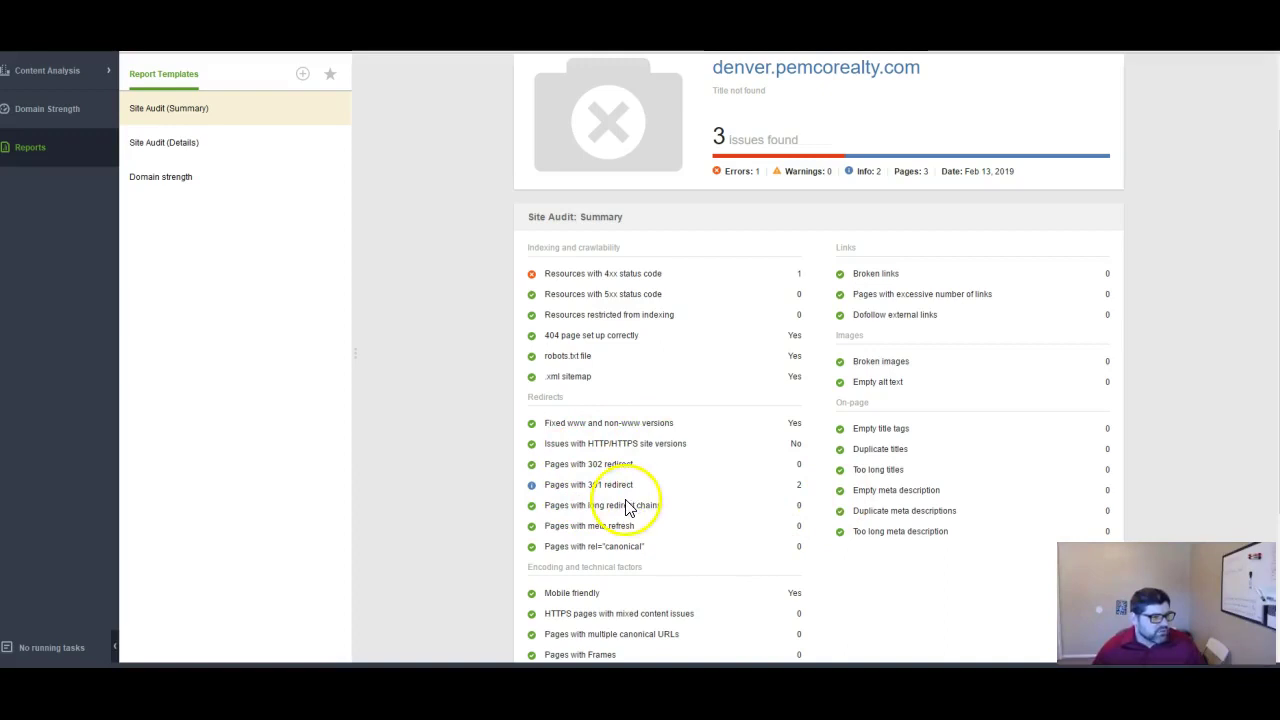
scroll(765, 478, up, 1)
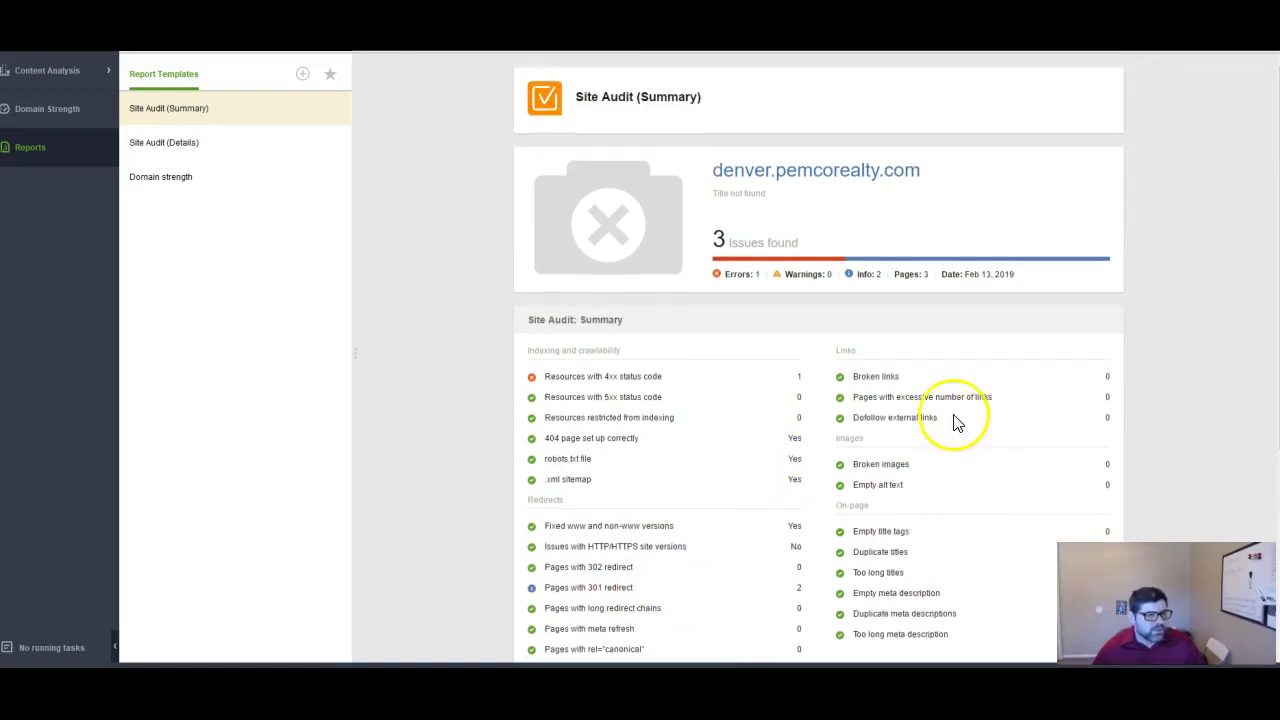
scroll(950, 421, down, 1)
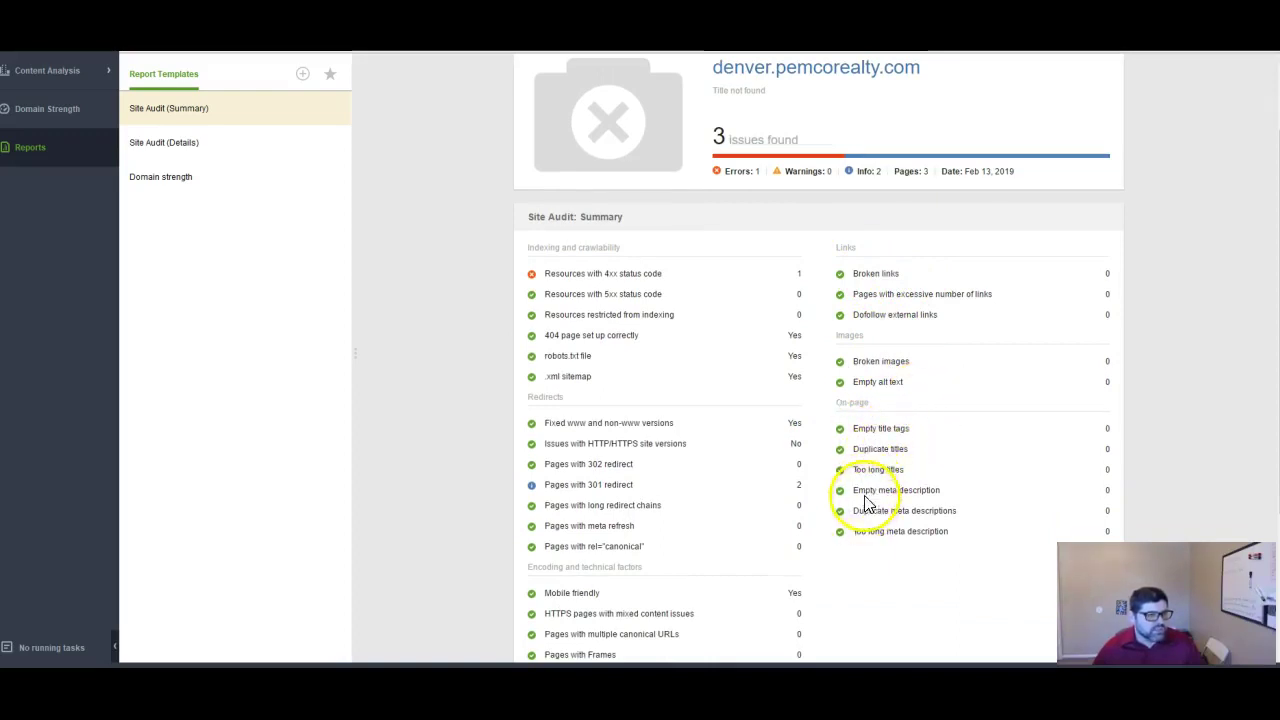
scroll(1100, 495, down, 1)
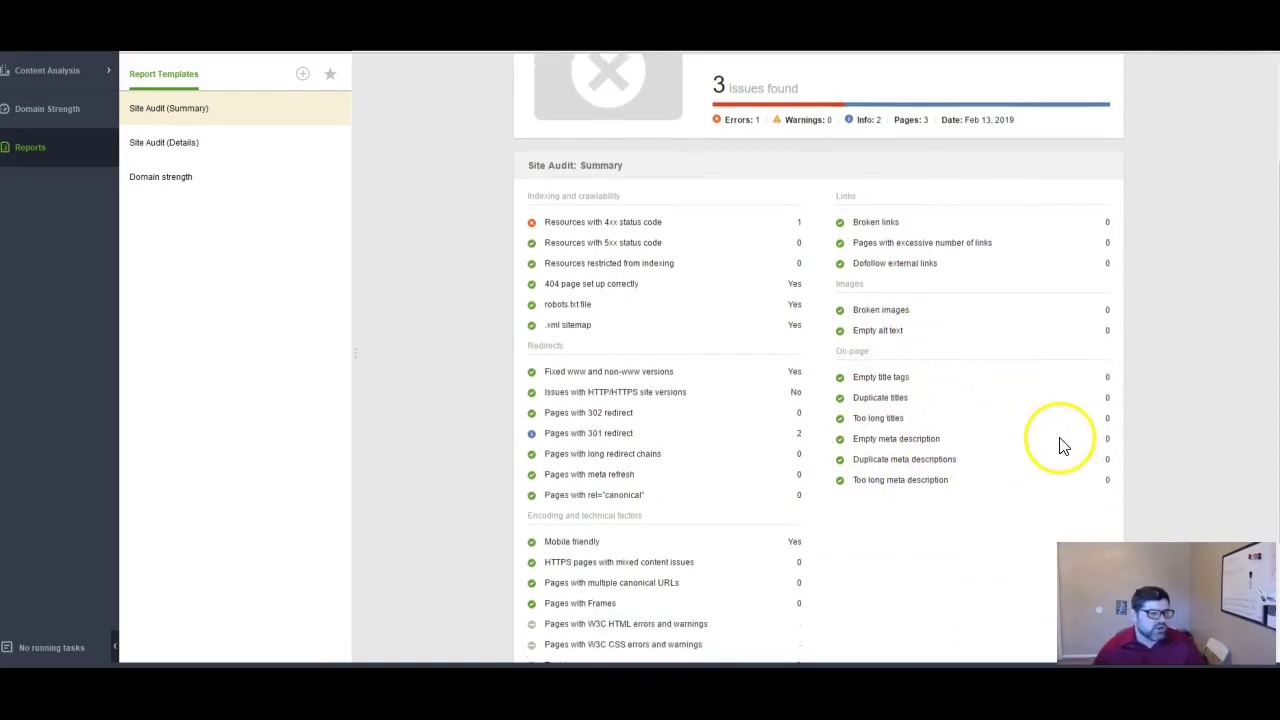
scroll(1063, 445, up, 3)
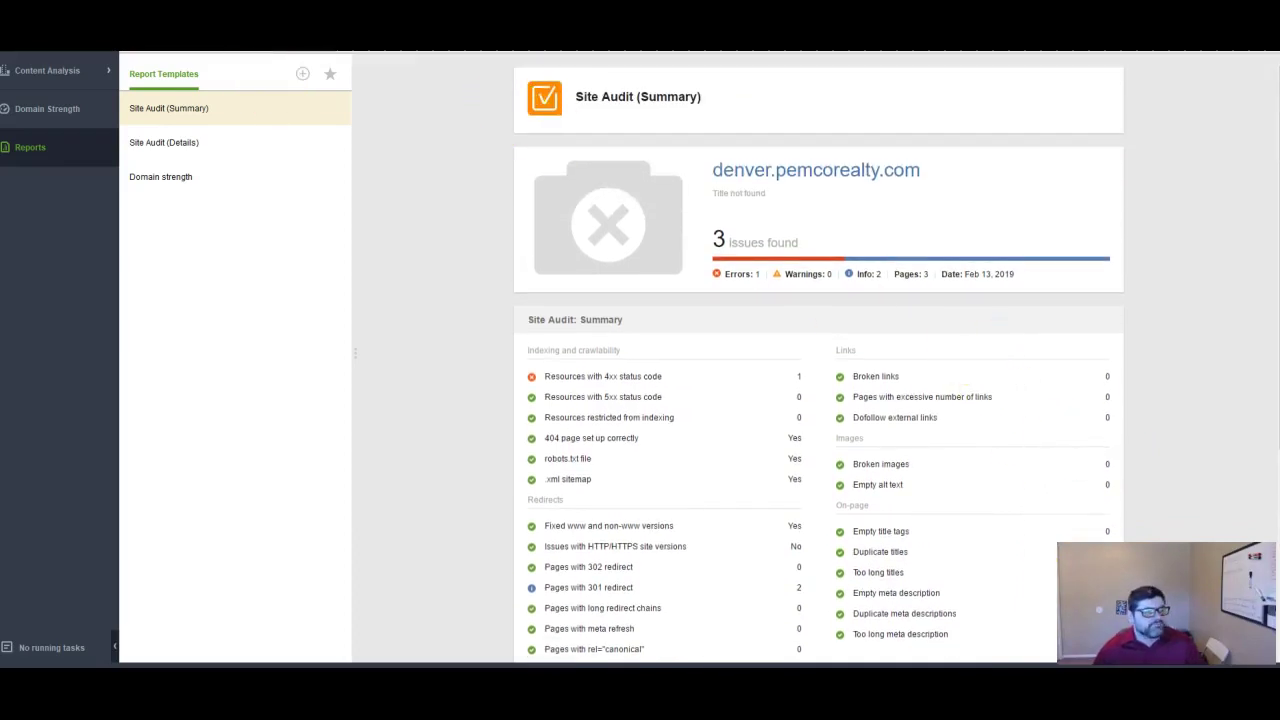